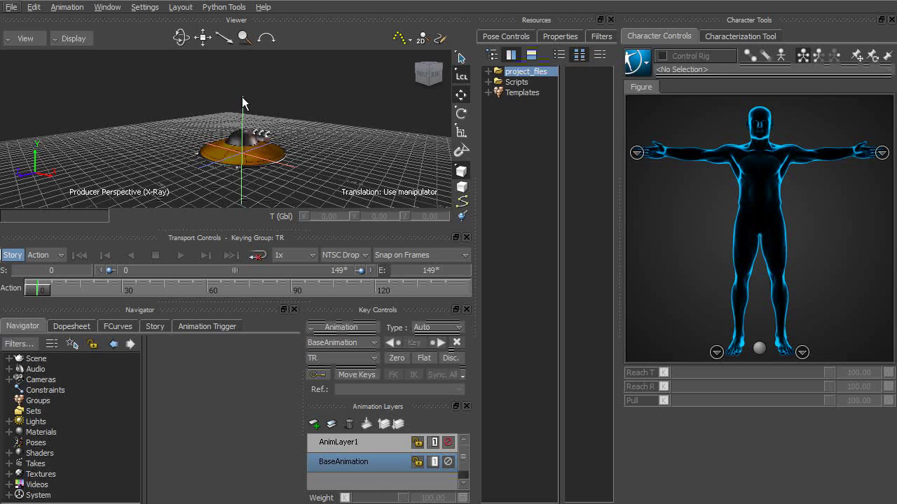
- Select the UFO's control null, controlNull_ship01, in the Viewer at the origin
left_click(242, 146)
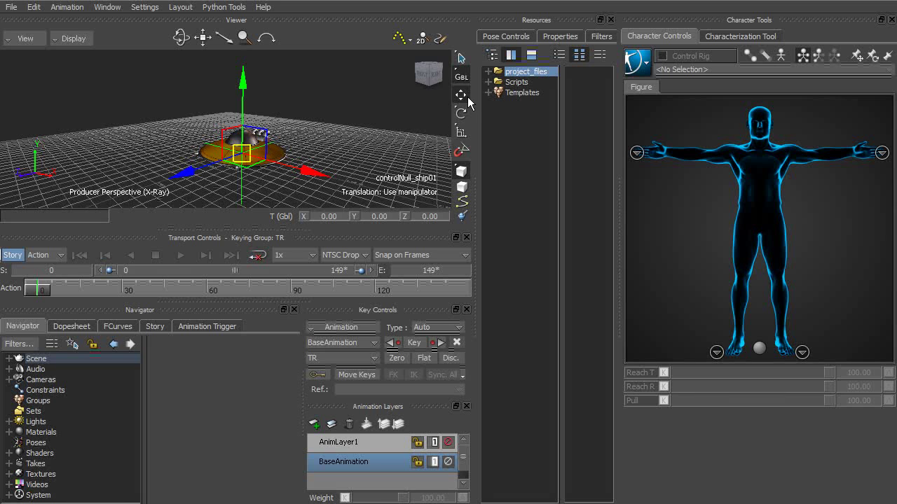
- Bring up the ship's translate manipulator in global space
left_click(461, 101)
left_click(461, 102)
left_click(461, 101)
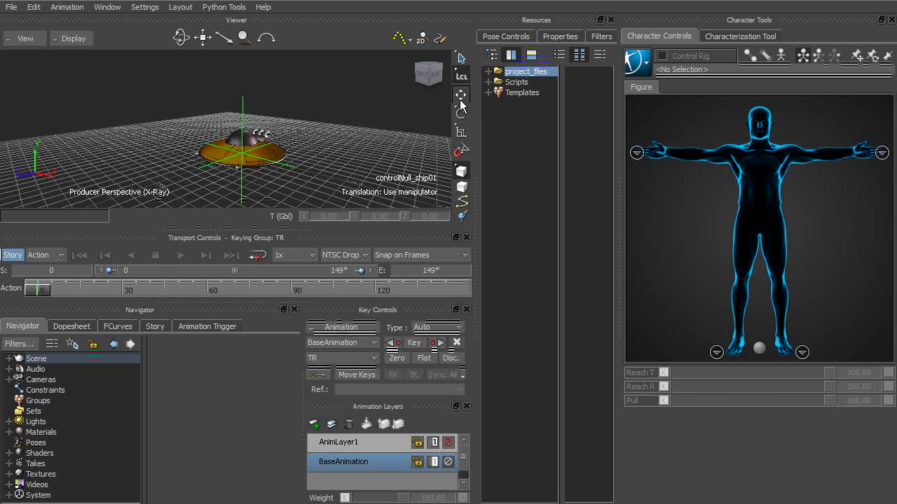
left_click(461, 102)
left_click(461, 102)
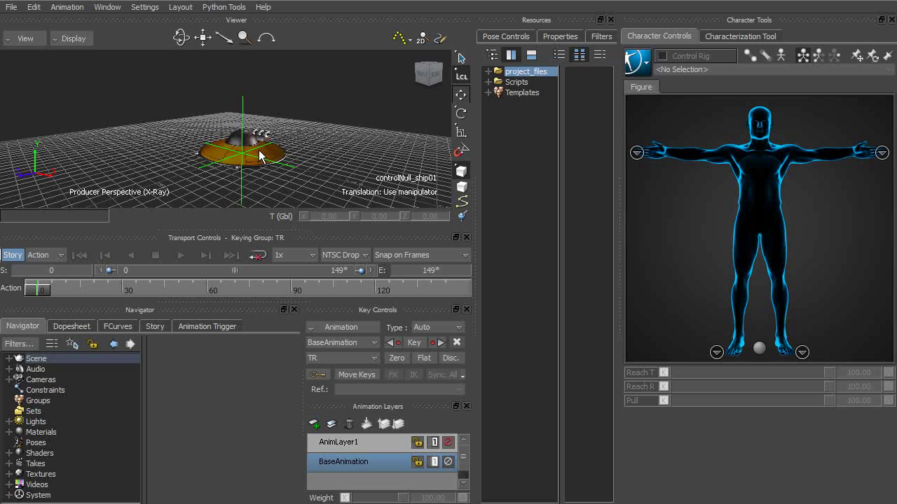
key("t")
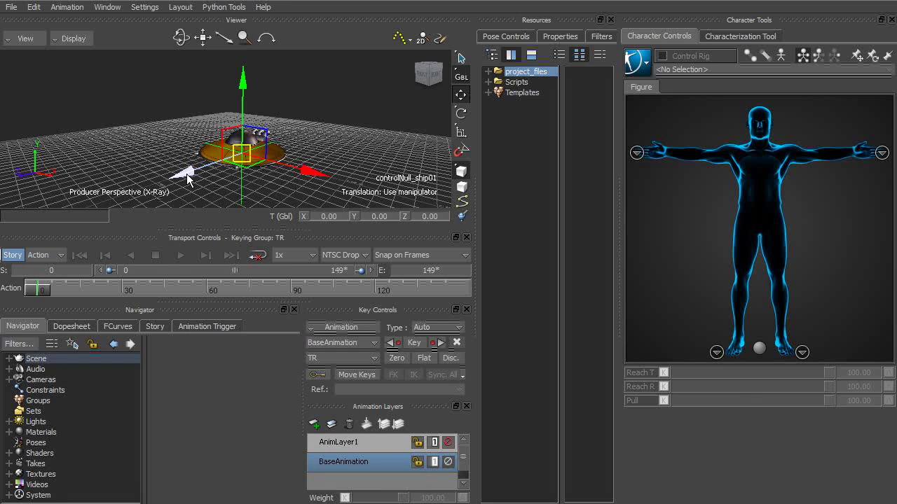
- Drag the ship along Z, Y and freely to about X 77.70, Y 63.16, Z 102.52
left_click_drag(181, 180, 275, 209)
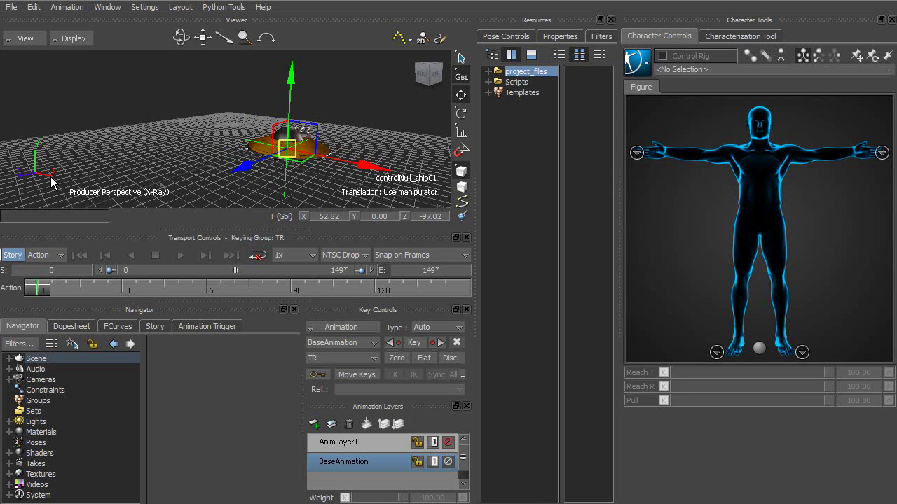
left_click_drag(300, 106, 301, 52)
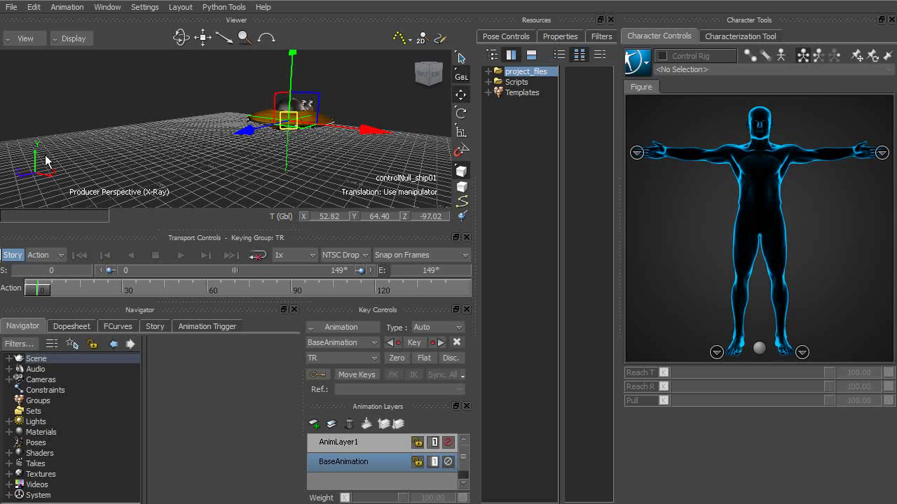
left_click_drag(245, 135, 213, 140)
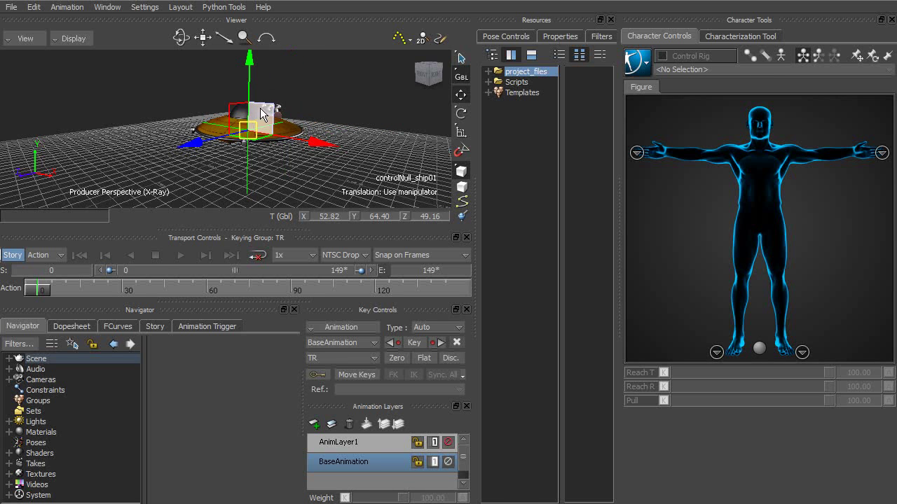
left_click_drag(263, 114, 240, 142)
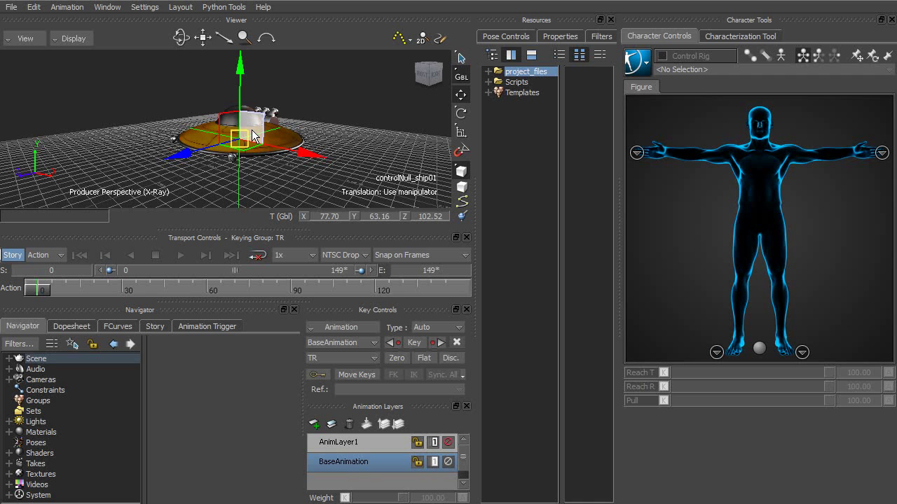
- Rotate the ship freely, then bring it near level at about -0.47, 5.24, -3.01 degrees
key("e")
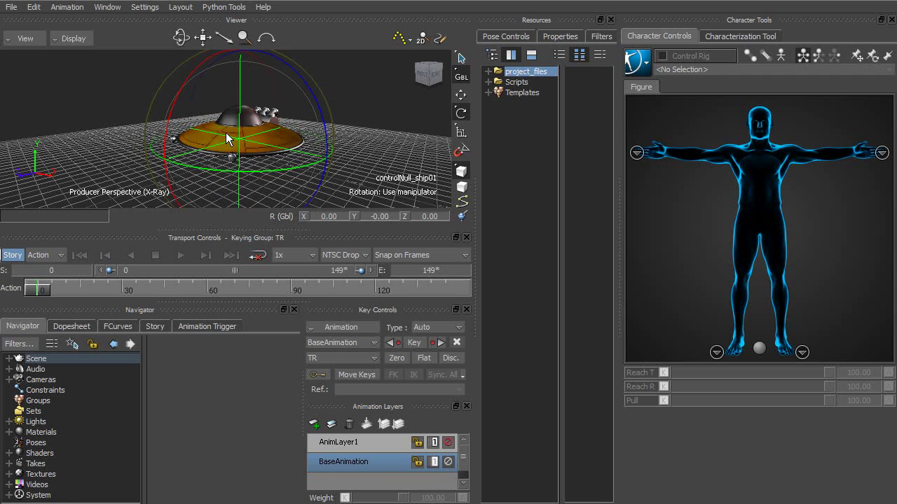
mouse_move(226, 132)
left_mouse_down()
mouse_move(268, 174)
mouse_move(185, 115)
mouse_move(290, 126)
mouse_move(238, 124)
mouse_move(281, 116)
mouse_move(231, 126)
mouse_move(188, 160)
mouse_move(210, 133)
mouse_move(206, 92)
mouse_move(252, 122)
mouse_move(301, 136)
mouse_move(287, 183)
mouse_move(231, 93)
mouse_move(213, 116)
mouse_move(234, 81)
mouse_move(222, 44)
mouse_move(189, 146)
mouse_move(315, 128)
mouse_move(220, 86)
mouse_move(215, 125)
left_mouse_up()
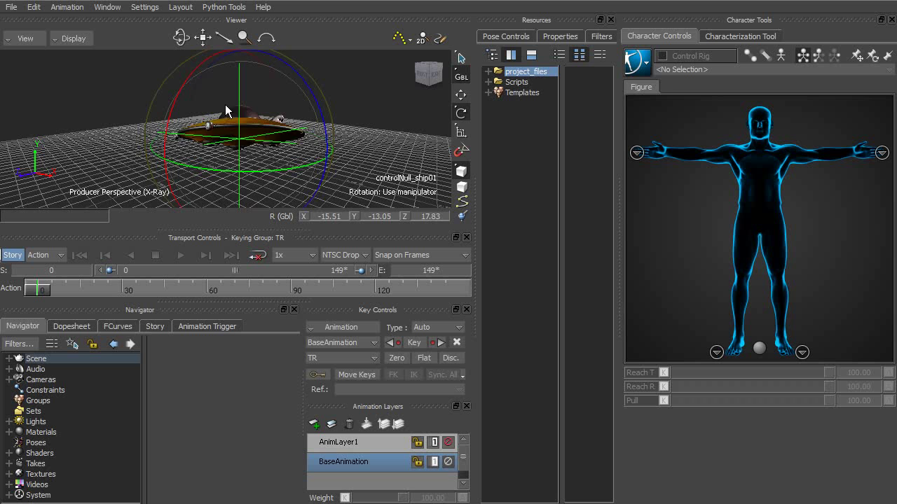
left_click_drag(225, 104, 288, 178)
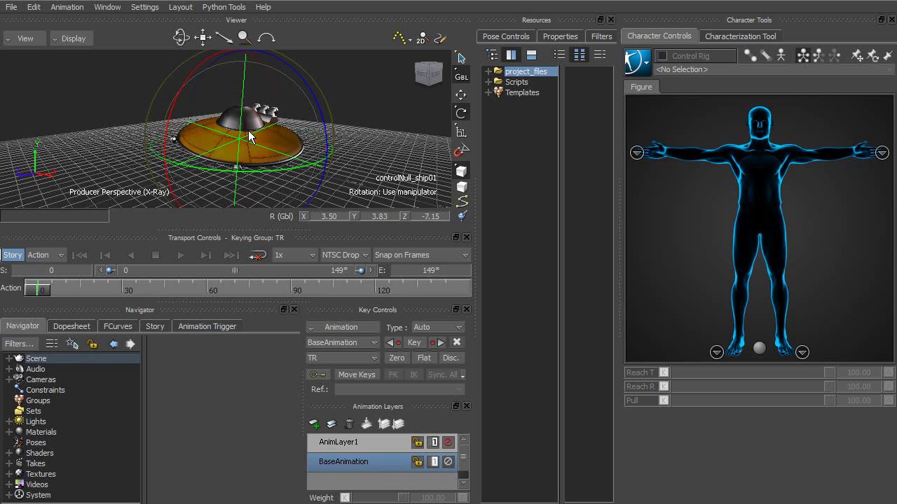
left_click_drag(249, 137, 251, 163)
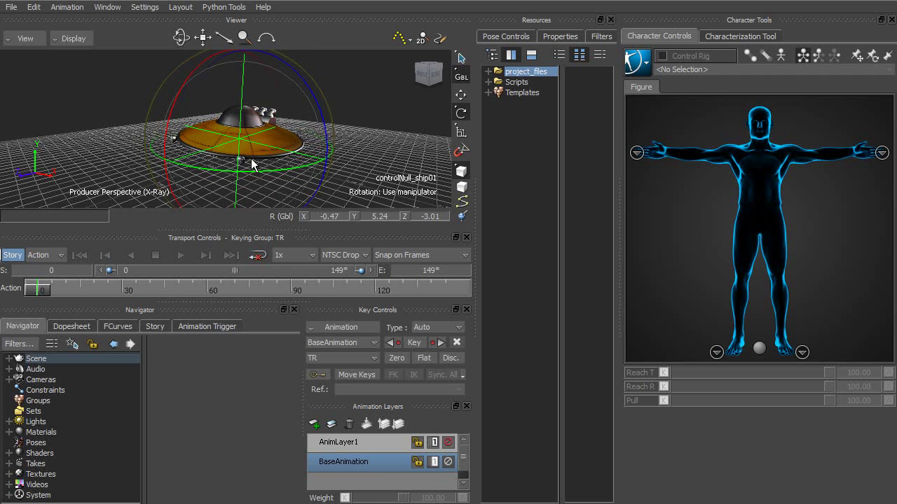
- Move the ship up and set its X translation to 60, leaving Y 102.02, Z 125.57
key("t")
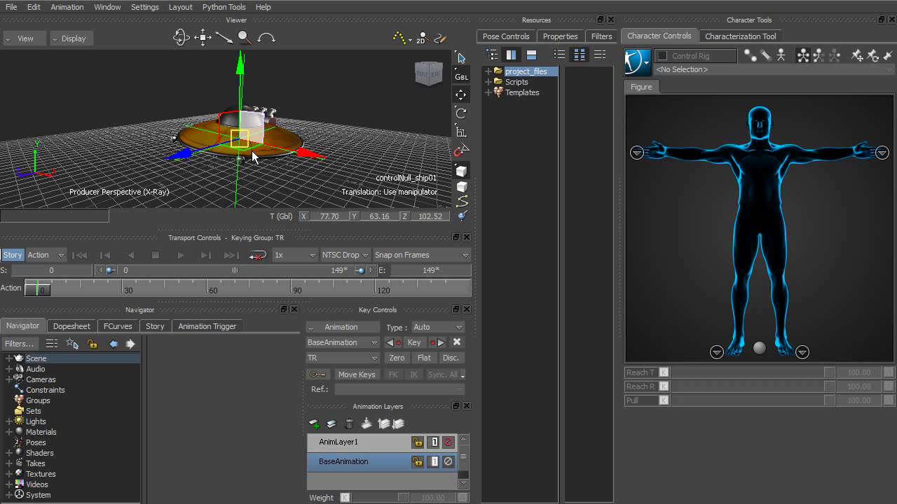
left_click_drag(239, 136, 210, 112)
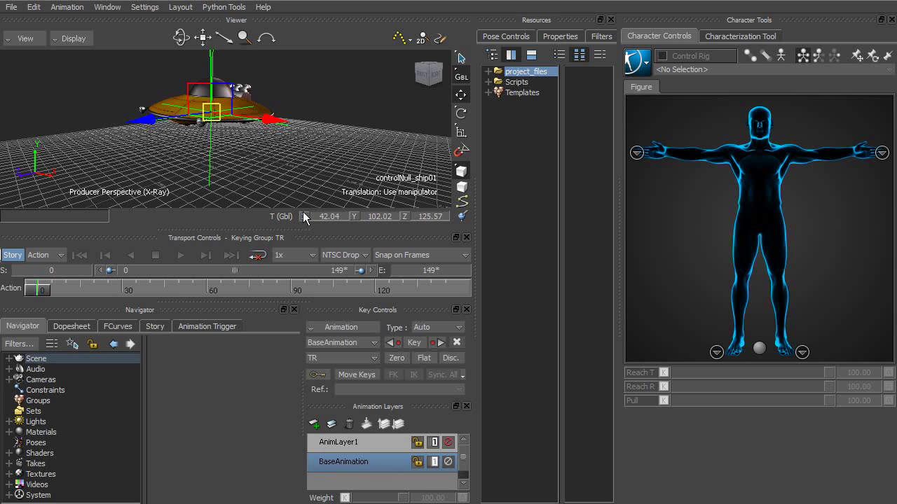
left_click(327, 217)
left_click_drag(335, 216, 306, 221)
type("60")
key("Return")
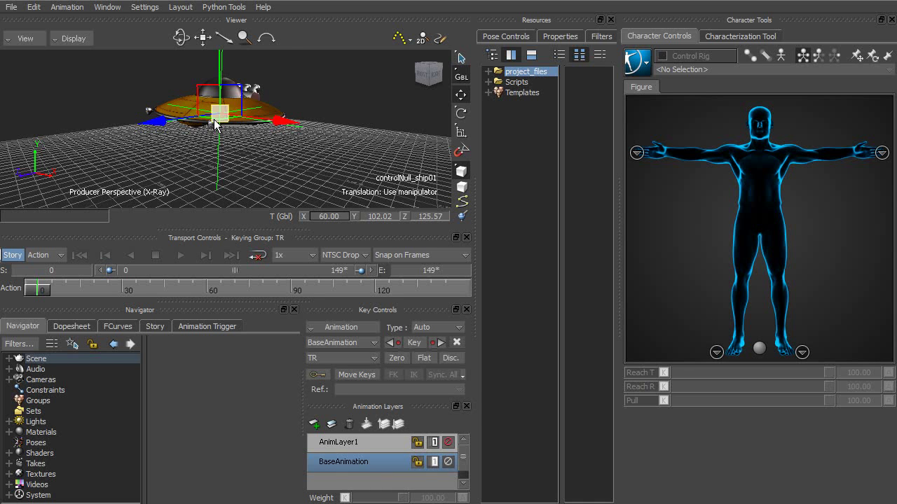
key("e")
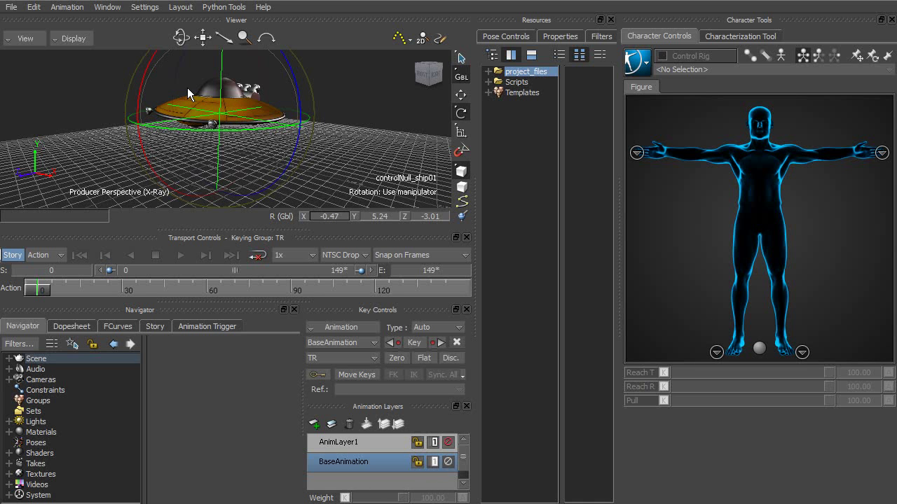
- Spin the ship on the green Y ring to rotation about -173.56, 65.65, -172.72
left_click_drag(179, 129, 254, 136)
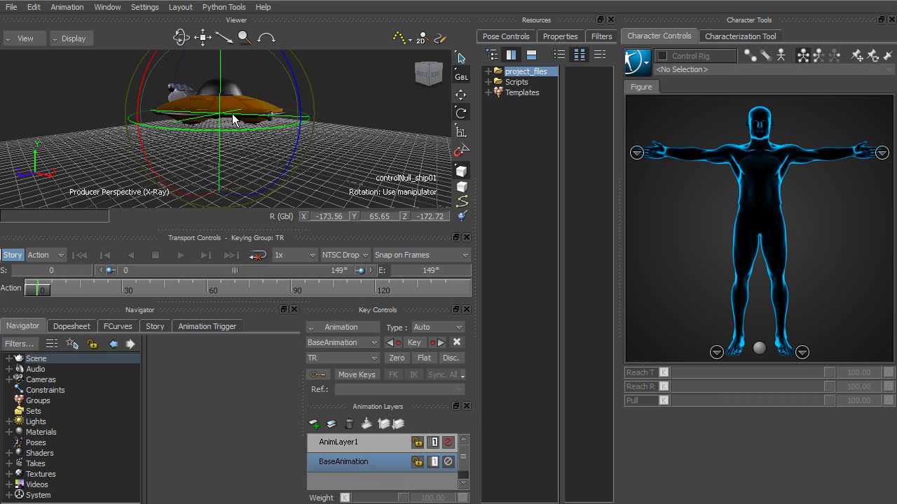
- Switch rotation to Local mode and tilt the ship steeply to about -20.18, -33.25, -2.25
left_click(462, 77)
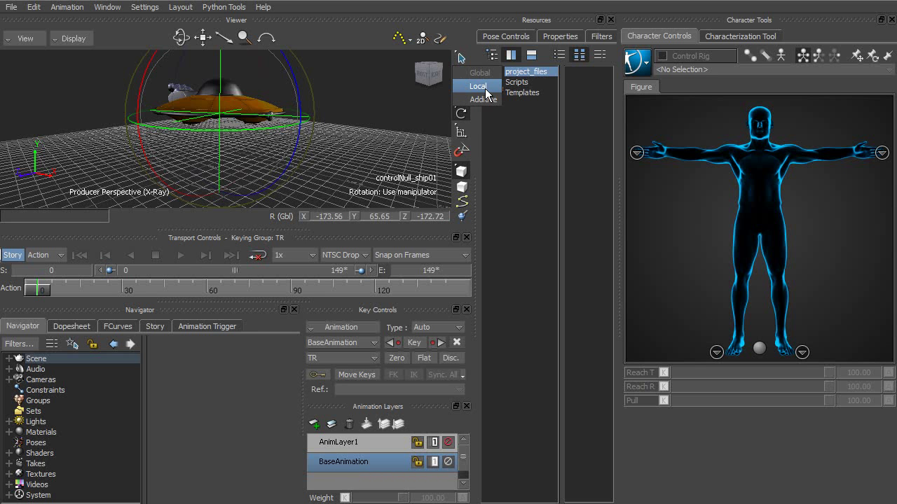
left_click(482, 93)
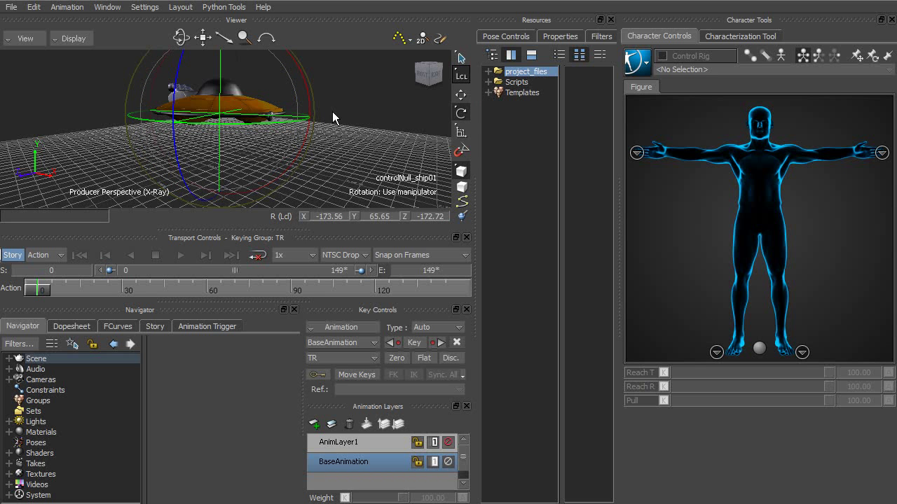
left_click_drag(332, 112, 290, 201)
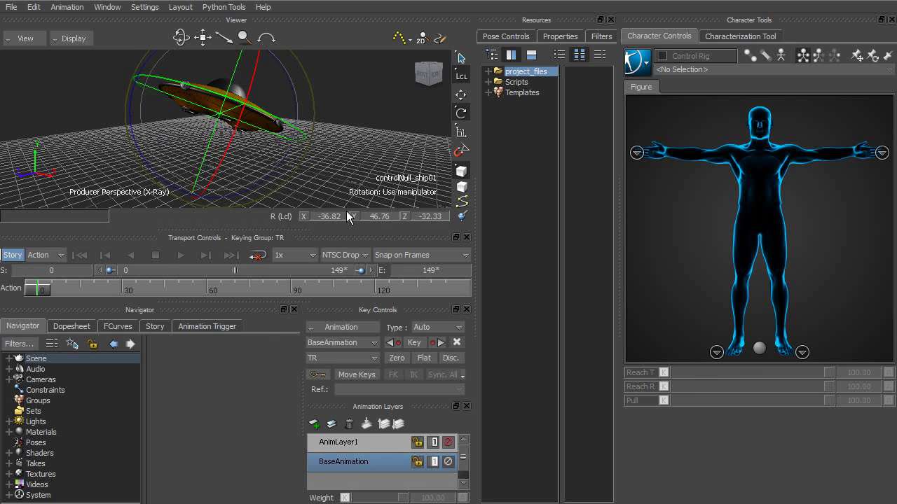
mouse_move(224, 143)
left_mouse_down()
mouse_move(223, 162)
mouse_move(229, 148)
left_mouse_up()
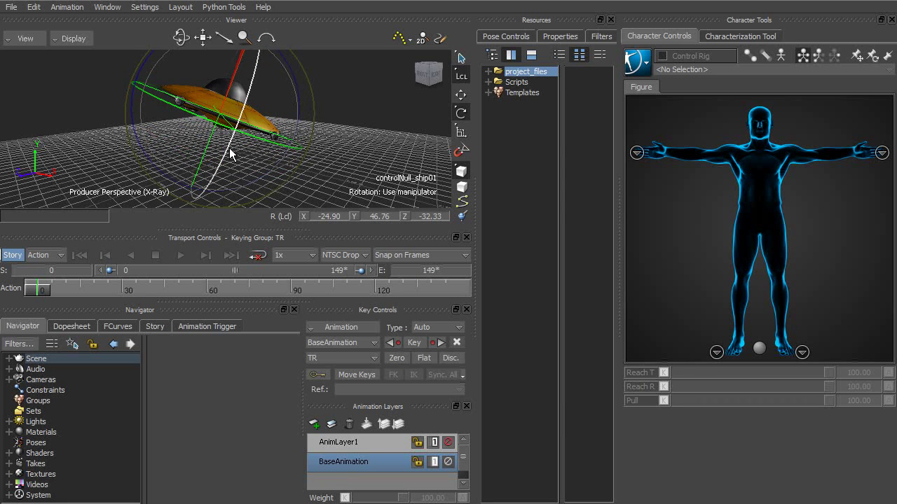
left_click_drag(141, 88, 226, 194)
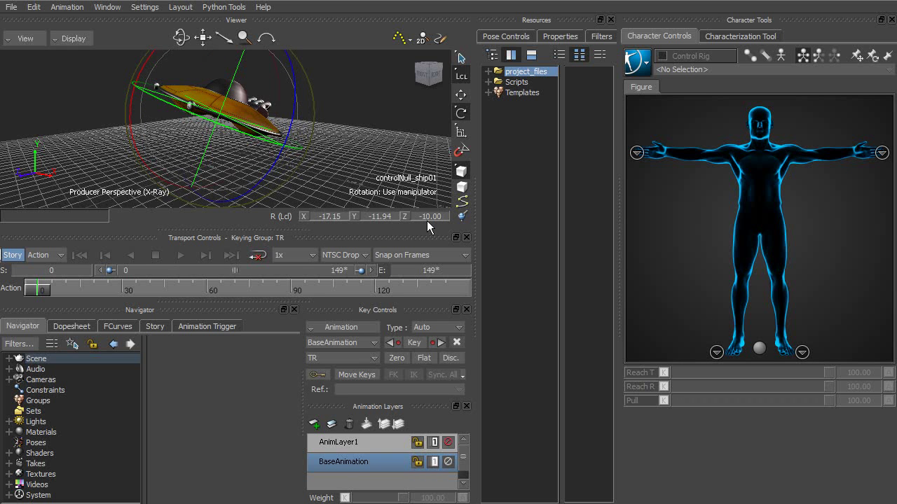
left_click_drag(243, 127, 241, 169)
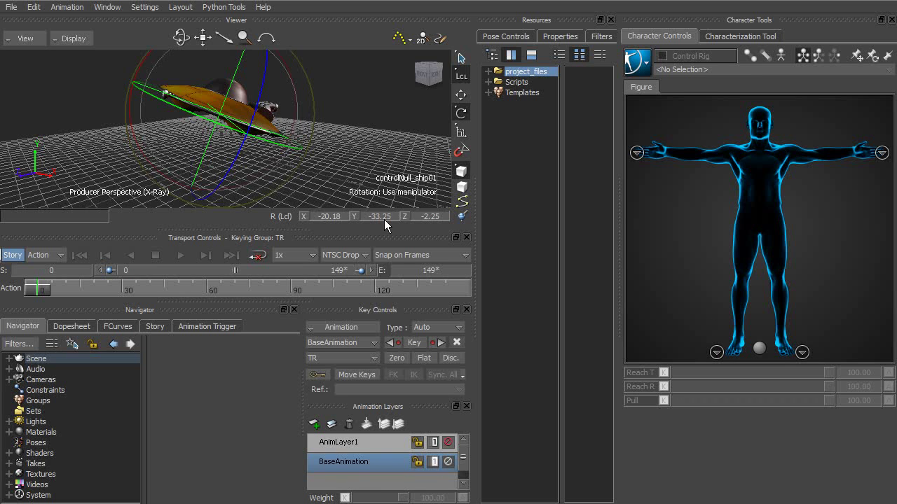
- Switch to additive rotation mode and tilt the ship back to about -5.18, -7.07, 4.52
left_click(461, 79)
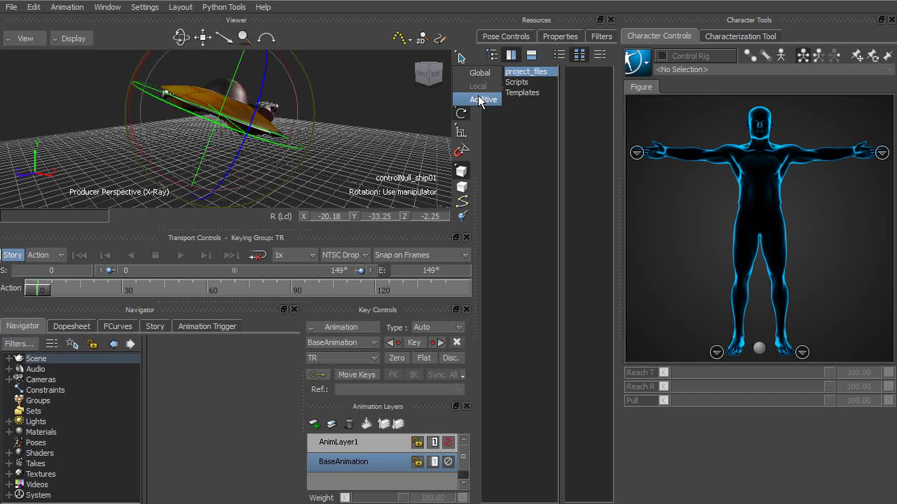
left_click(480, 101)
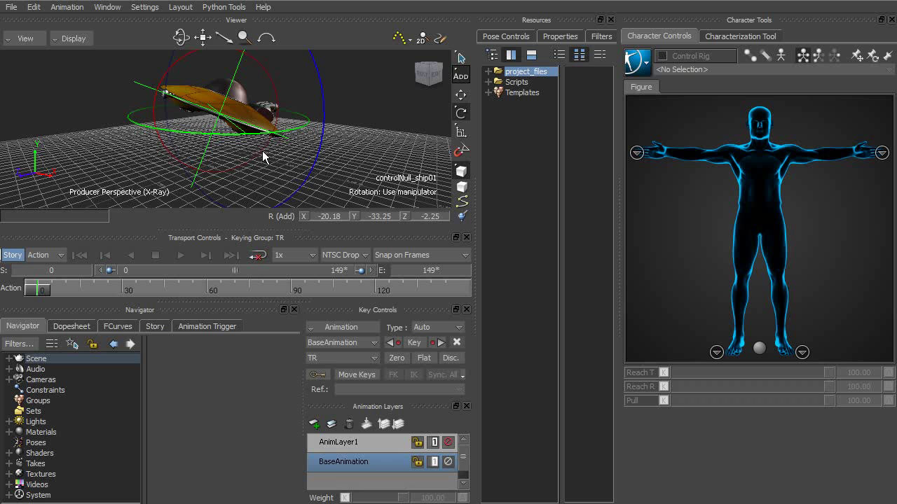
left_click_drag(262, 151, 164, 105)
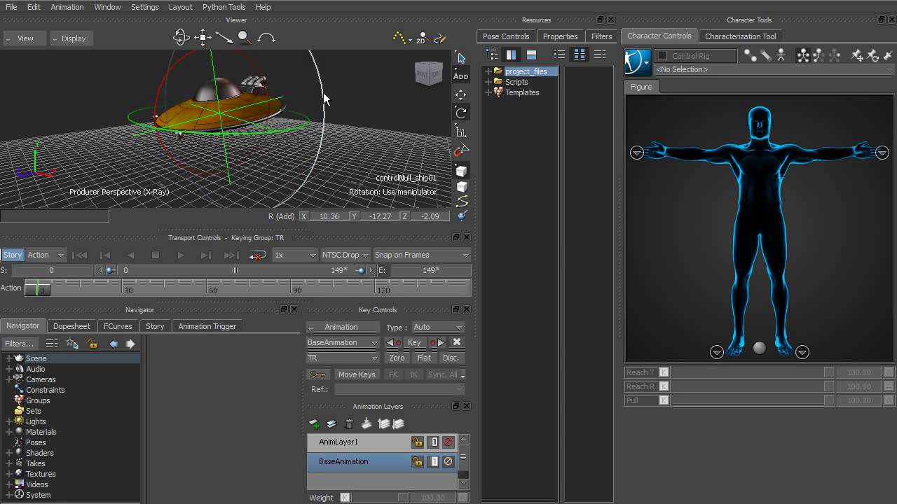
left_click_drag(324, 98, 329, 136)
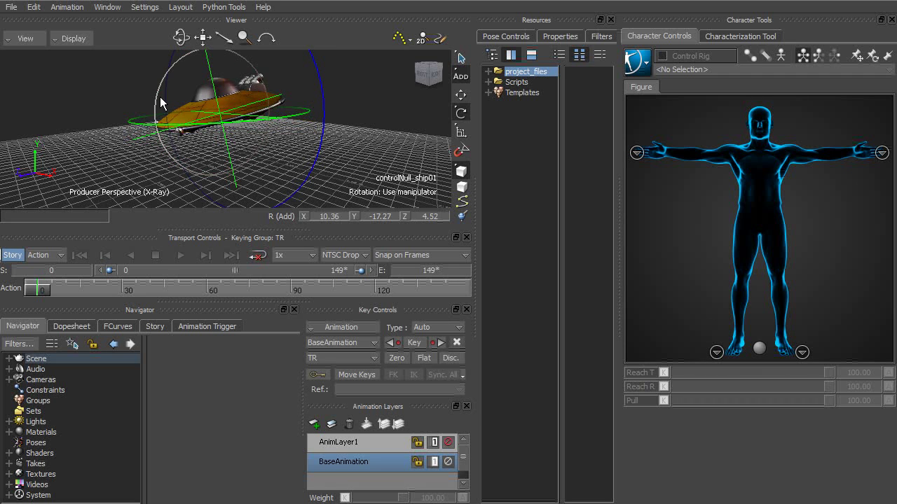
mouse_move(160, 103)
left_mouse_down()
mouse_move(164, 123)
mouse_move(168, 93)
left_mouse_up()
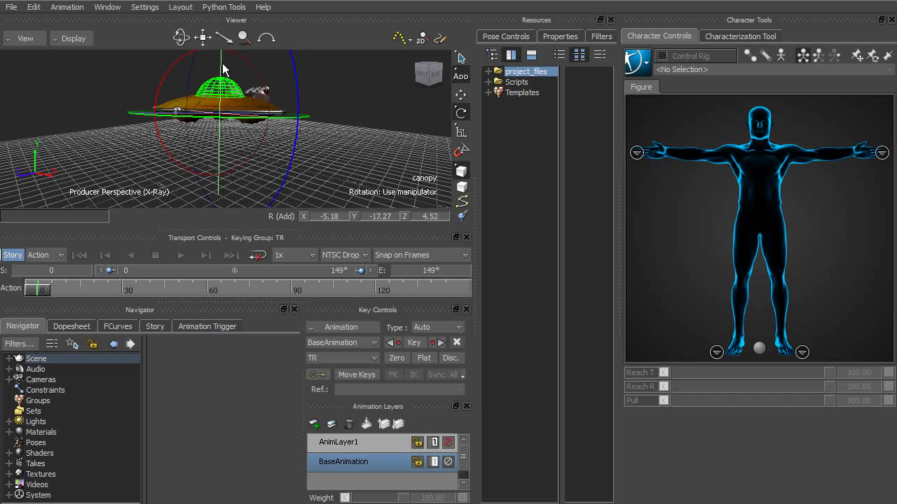
left_click_drag(252, 119, 430, 172)
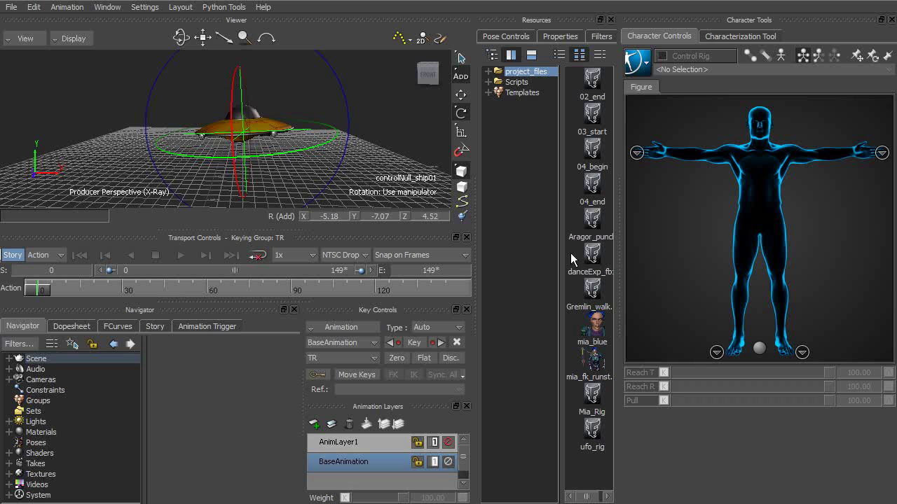
- Drag Mia_Rig from Resources into the viewer and merge it with No Animation
left_click(593, 396)
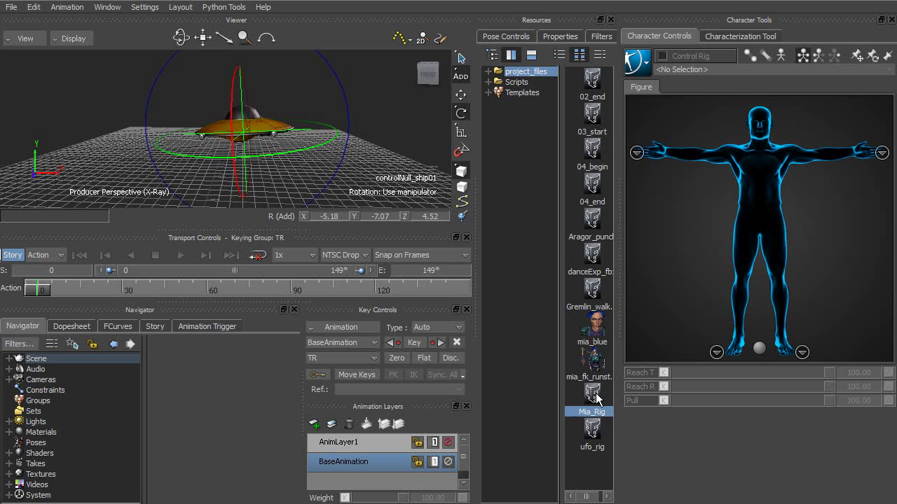
left_click_drag(518, 363, 318, 102)
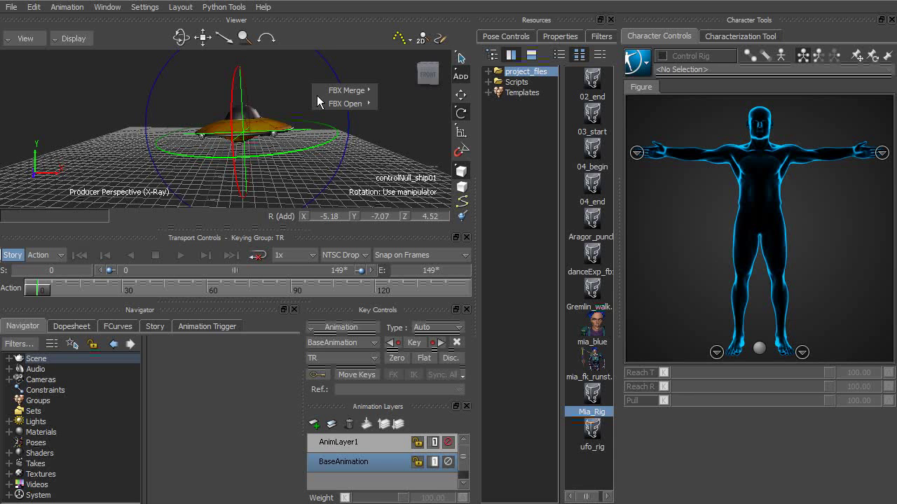
mouse_move(319, 94)
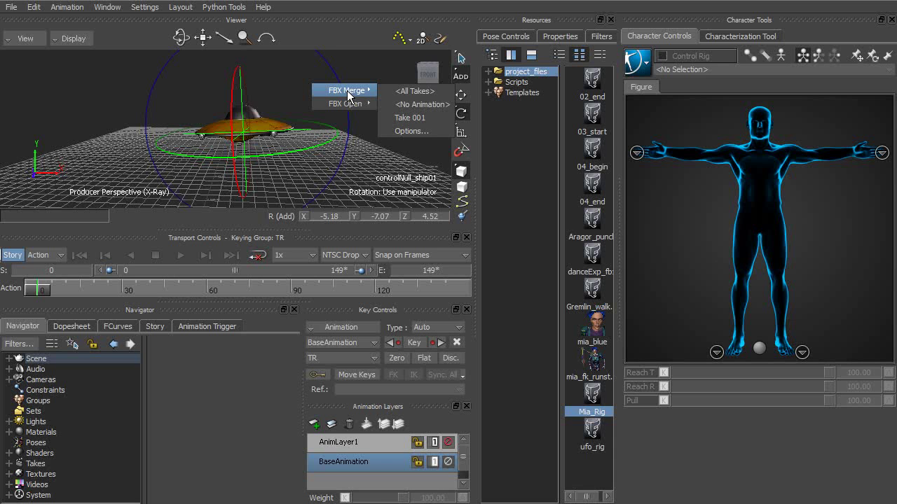
left_click(421, 104)
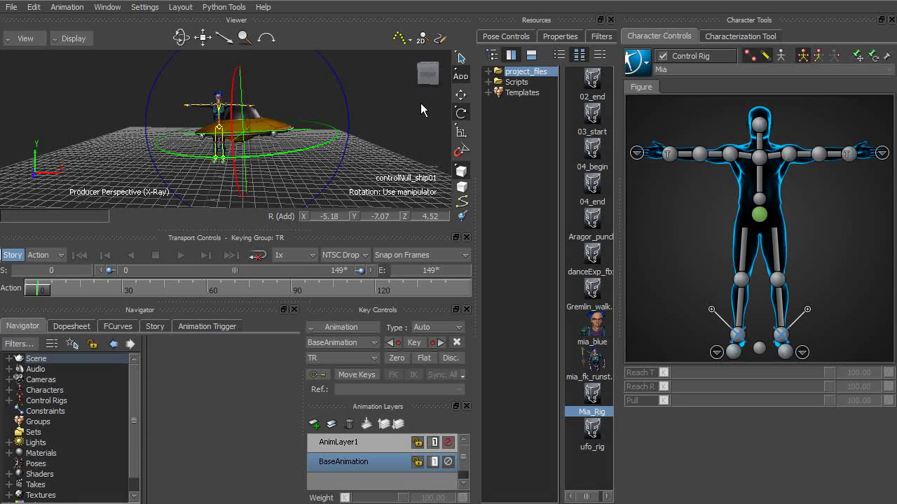
- Select Mia_Ctrl:Reference and move Mia along X to about -211.73, off the UFO
left_click(10, 358)
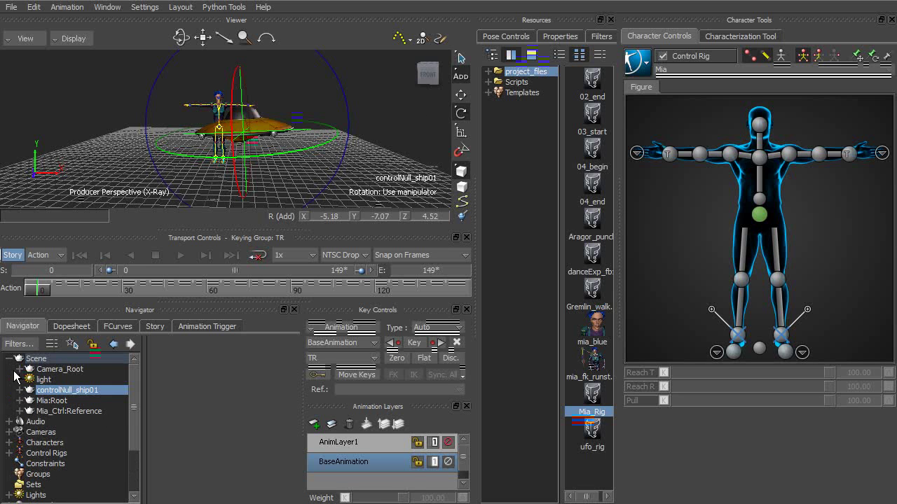
left_click(59, 411)
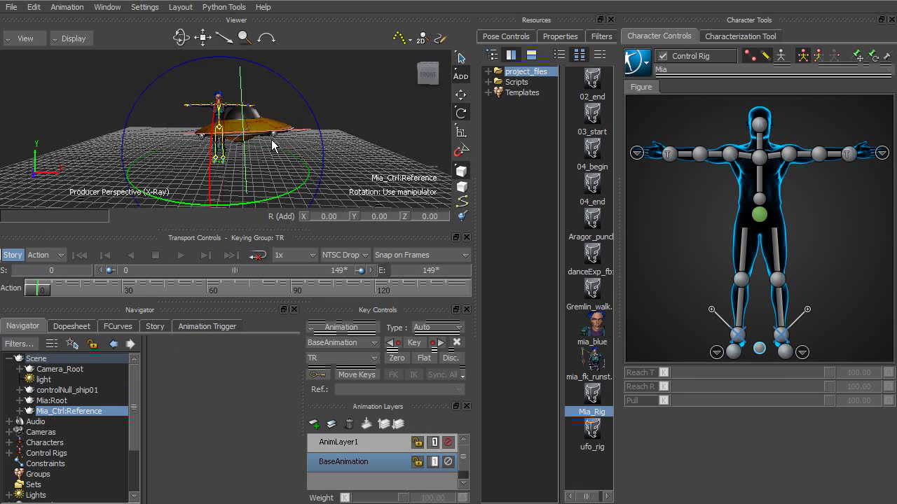
key("t")
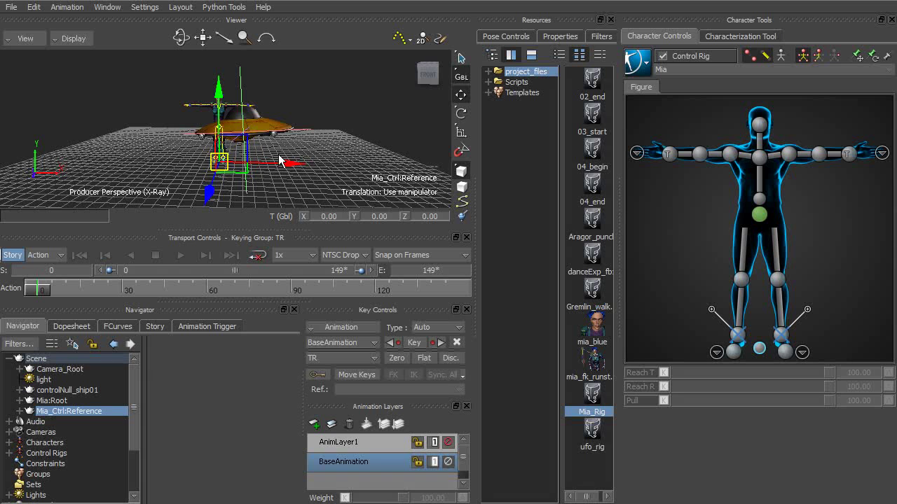
left_click_drag(295, 162, 214, 182)
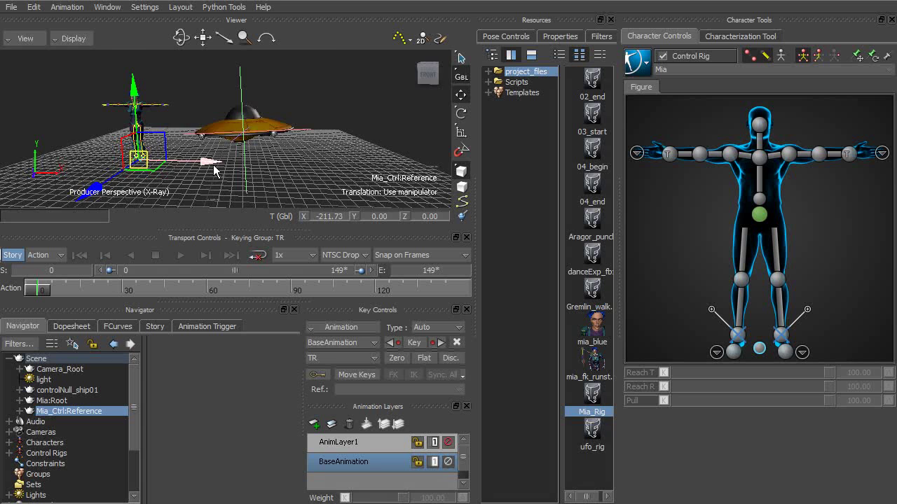
- Frame the view on Mia's feet and select her left ankle effector
key("f")
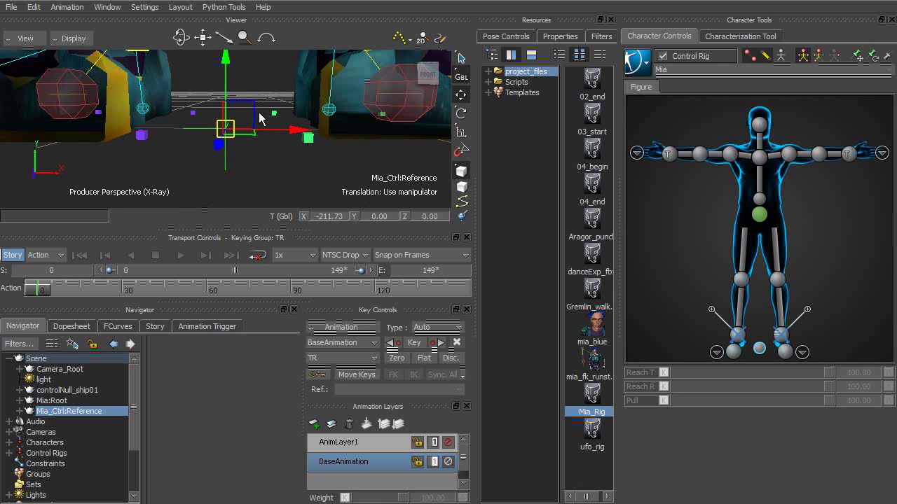
left_click_drag(259, 118, 244, 106, "ctrl")
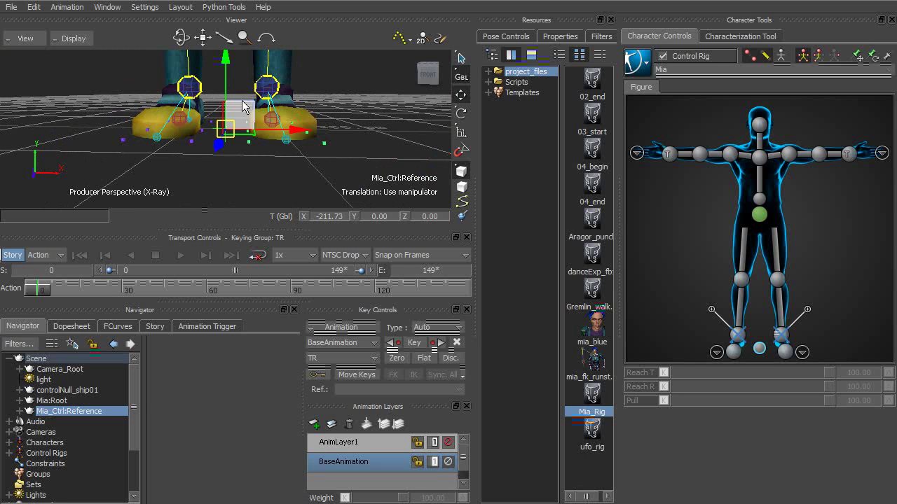
left_click(269, 88)
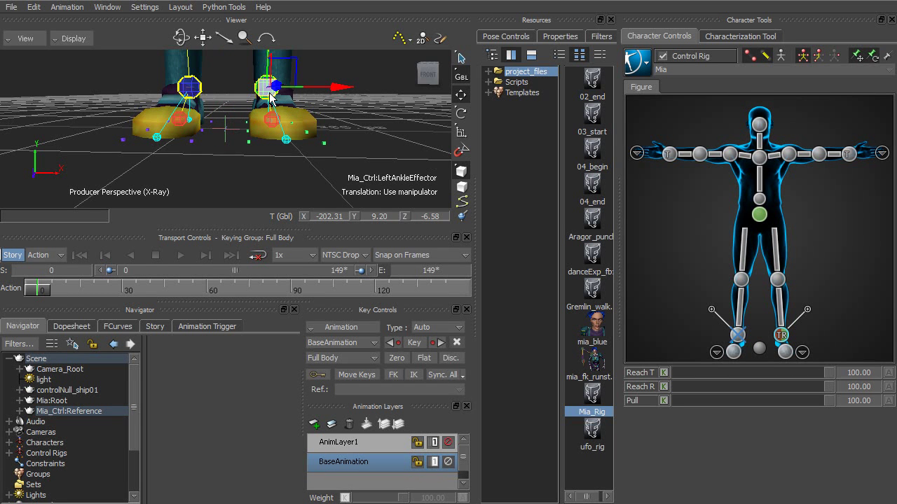
- Set the rotate manipulator to local axes and test-rotate the left foot, undoing each rotation
key("r")
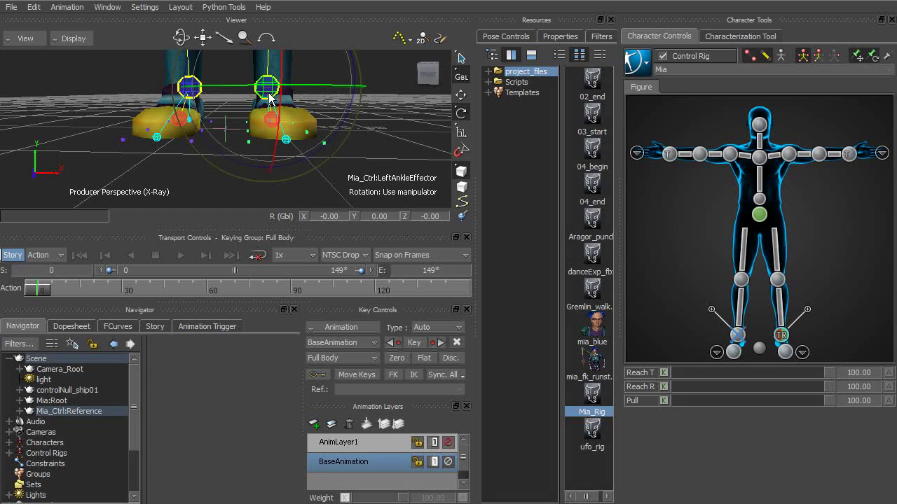
left_click(463, 78)
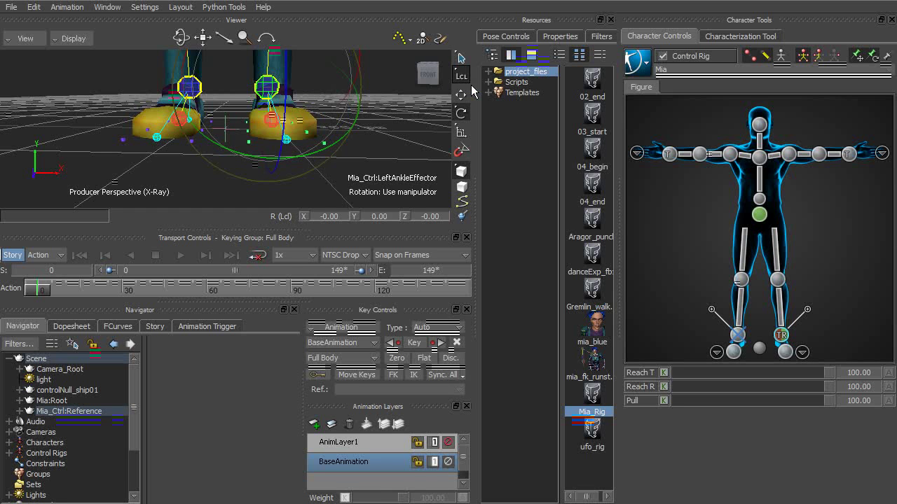
left_click_drag(344, 107, 344, 65)
key("ctrl+z")
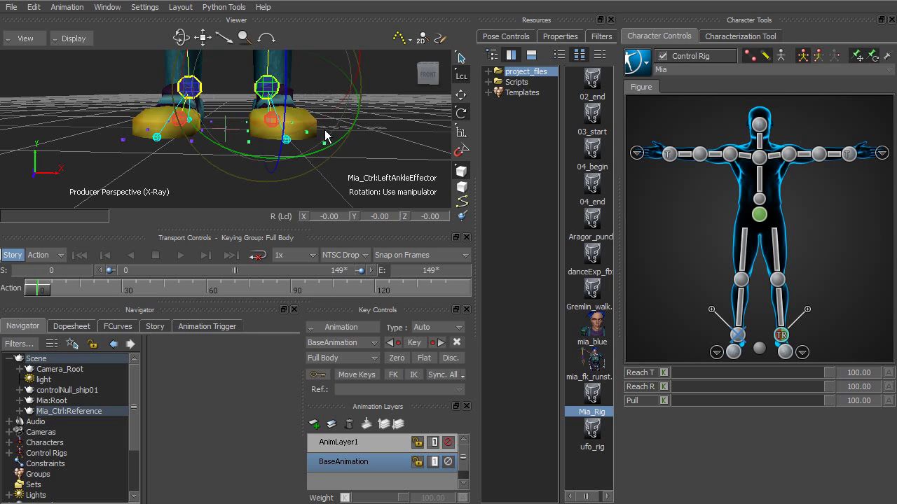
mouse_move(302, 125)
left_mouse_down()
mouse_move(340, 85)
mouse_move(307, 130)
left_mouse_up()
key("ctrl+z")
scroll(322, 112, "down", 4)
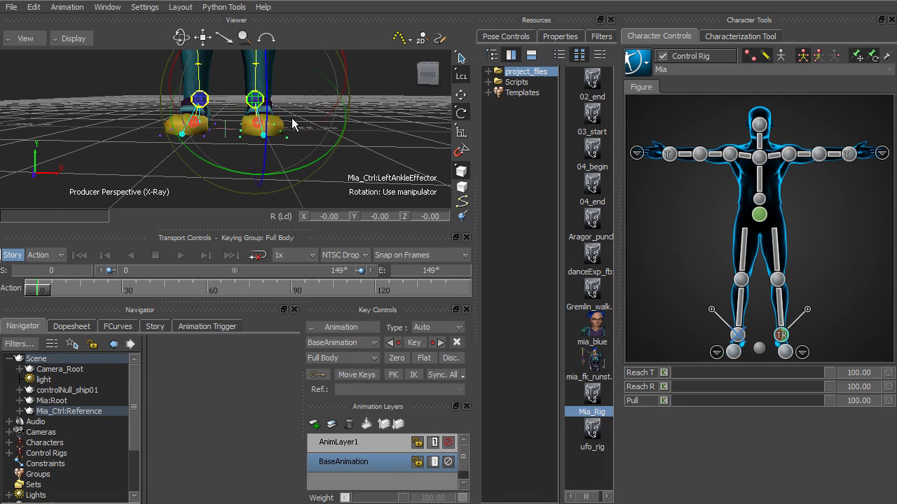
left_click_drag(293, 124, 319, 82)
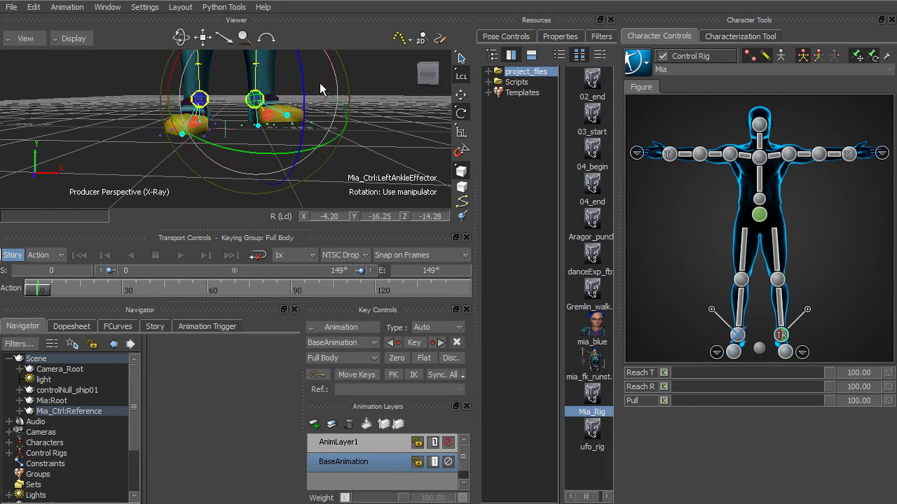
key("ctrl+z")
- View the whole character from the front, keep local axes, and deselect the ankle effector
scroll(309, 98, "down", 4)
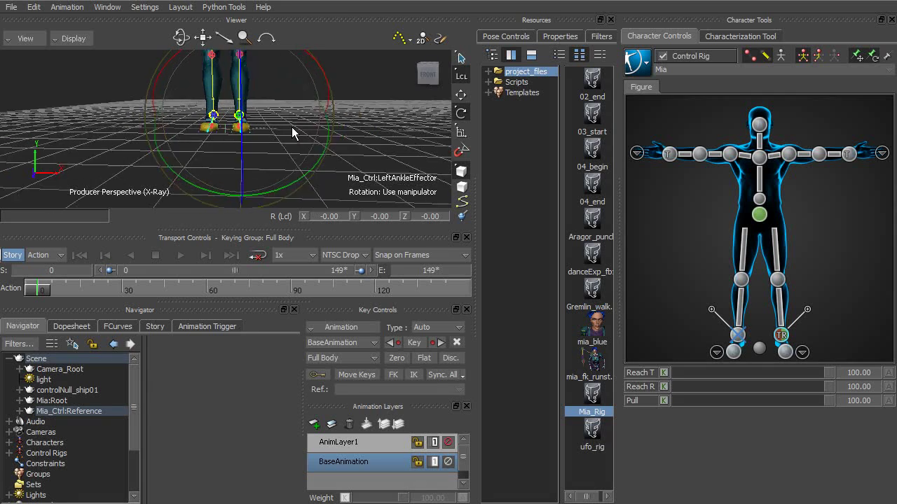
left_click_drag(291, 126, 306, 155, "ctrl+shift")
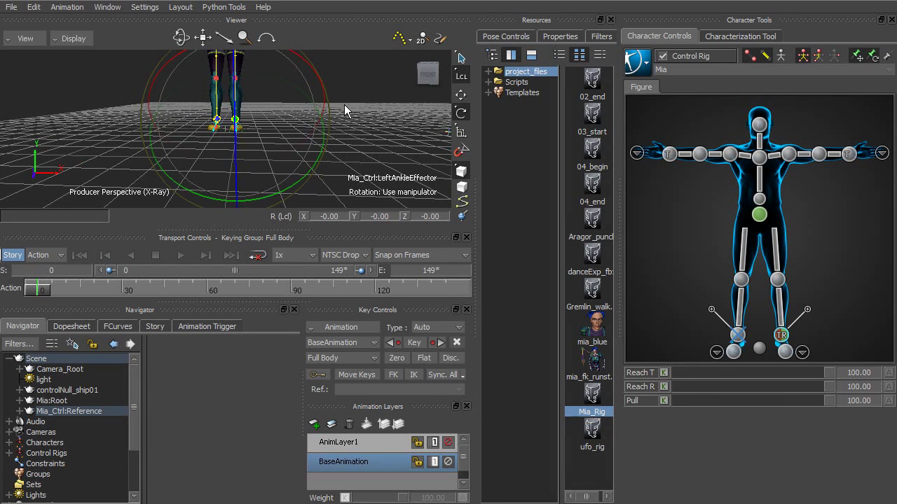
left_click_drag(344, 104, 289, 169, "ctrl+shift")
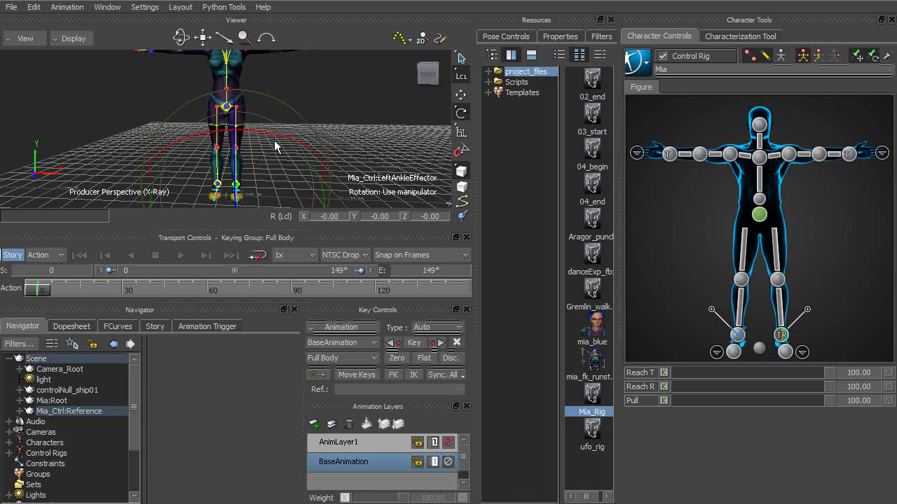
left_click_drag(286, 154, 219, 172, "ctrl+shift")
left_click_drag(264, 154, 209, 164, "ctrl+shift")
left_click(428, 72)
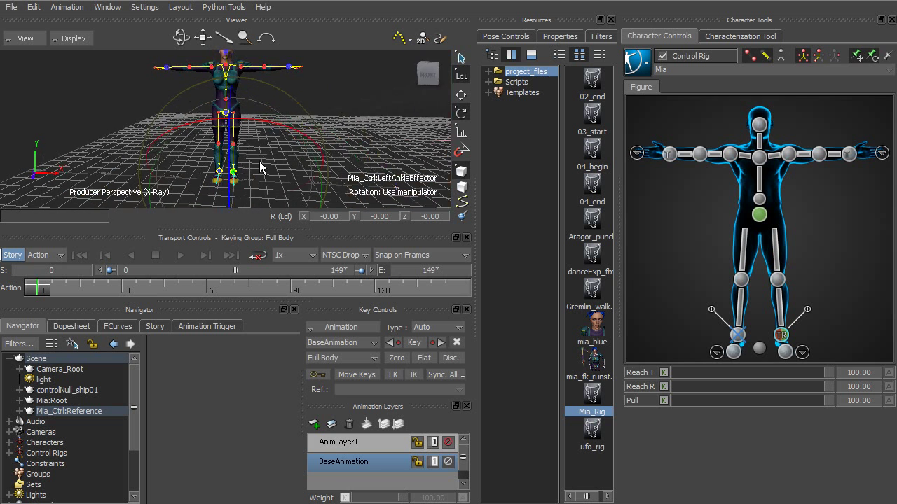
left_click(463, 76)
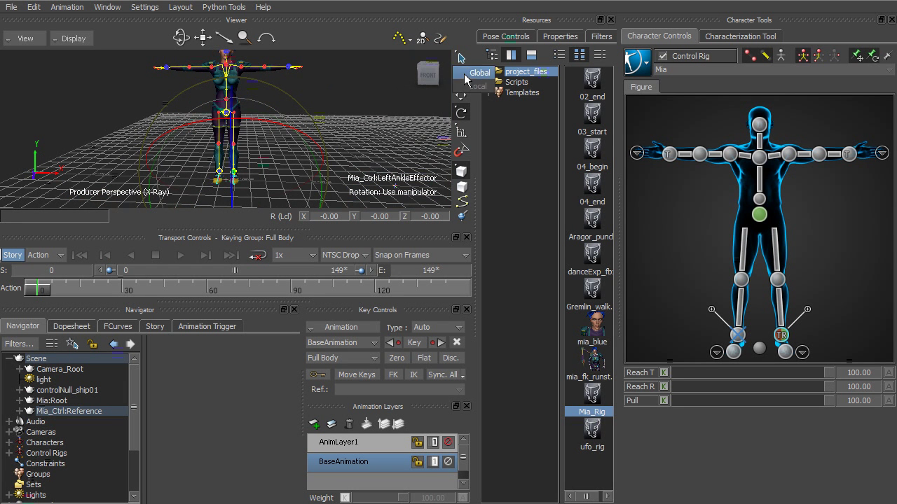
left_click(466, 91)
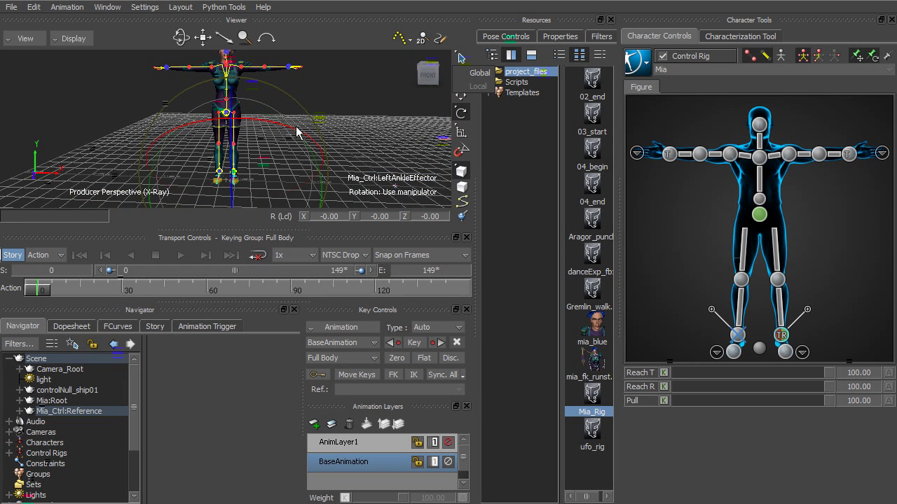
left_click(356, 109)
- Select the UFO's control null and switch to the scale tool
left_click_drag(364, 136, 128, 141, "ctrl+shift")
left_click_drag(285, 117, 341, 145, "ctrl+shift")
left_click(277, 190)
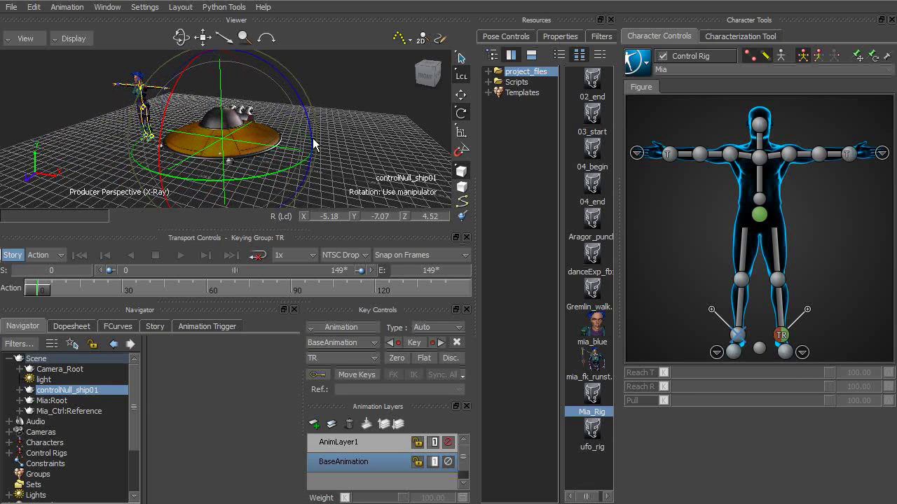
key("s")
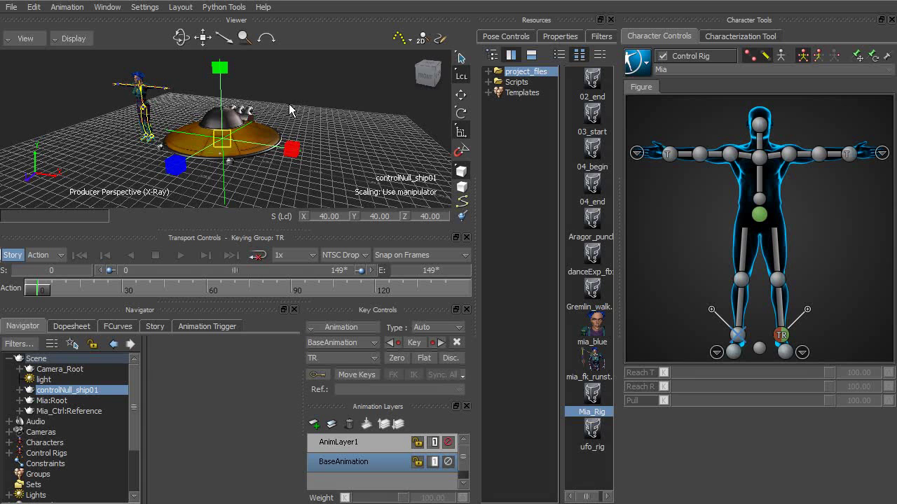
- Try stretching the UFO along Y and Z, then scaling it uniformly, undoing each to keep scale 40
left_click_drag(287, 98, 250, 110, "ctrl+shift")
left_click_drag(216, 67, 226, 18)
key("ctrl+z")
left_click_drag(176, 160, 278, 161)
key("ctrl+z")
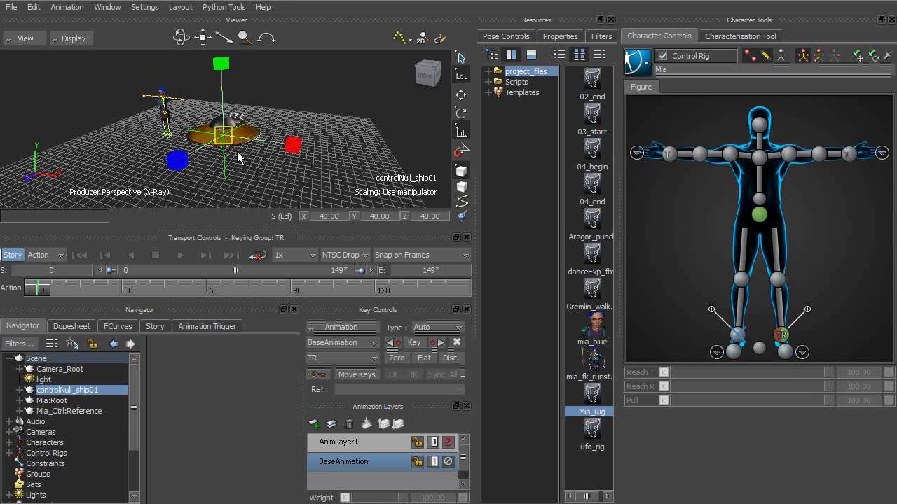
left_click_drag(225, 137, 335, 164)
key("ctrl+z")
- Switch to Scale Volumetric mode and test stretching the UFO along its axes, undoing the changes
left_click(462, 133)
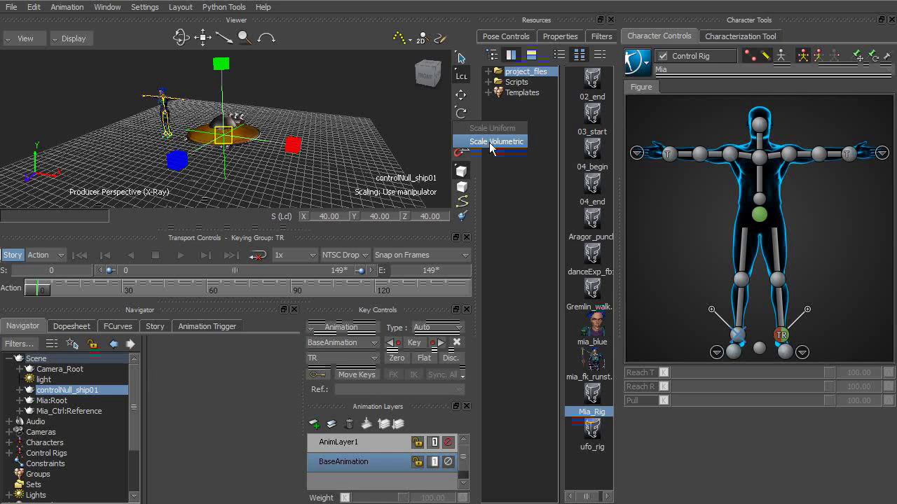
left_click(492, 142)
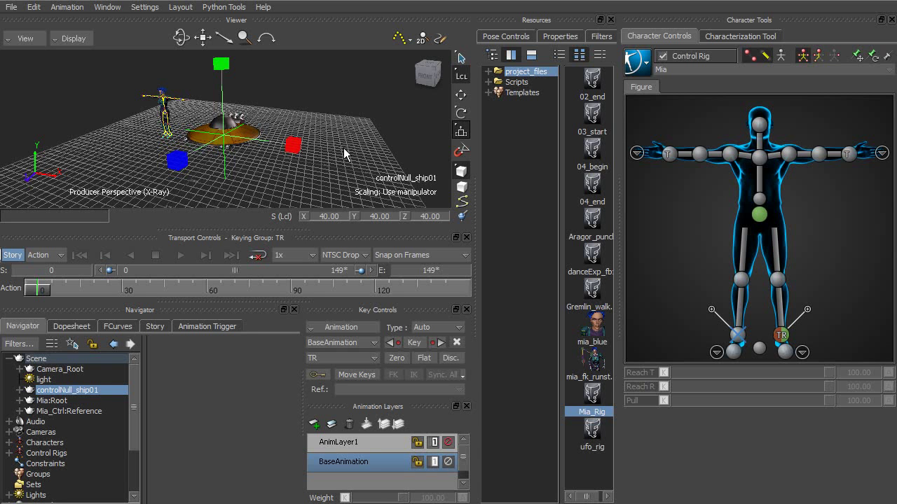
left_click_drag(295, 147, 132, 188)
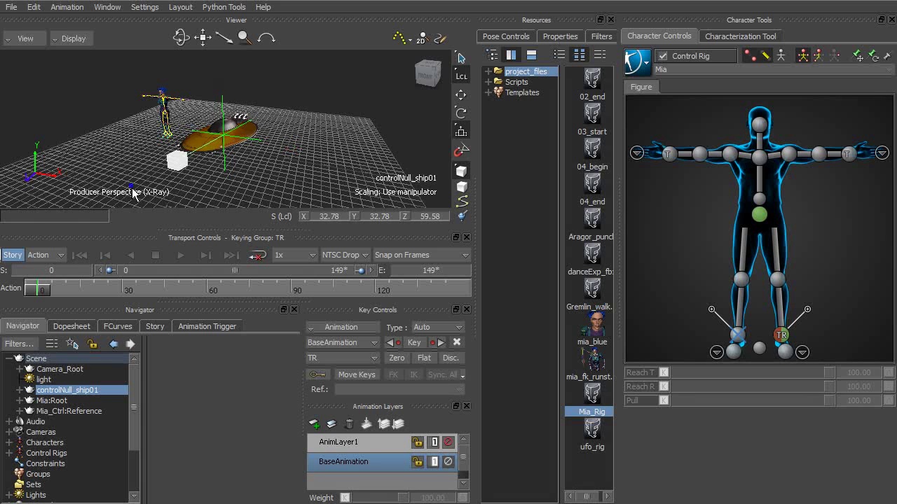
key("ctrl+z")
key("ctrl+z")
key("ctrl+z")
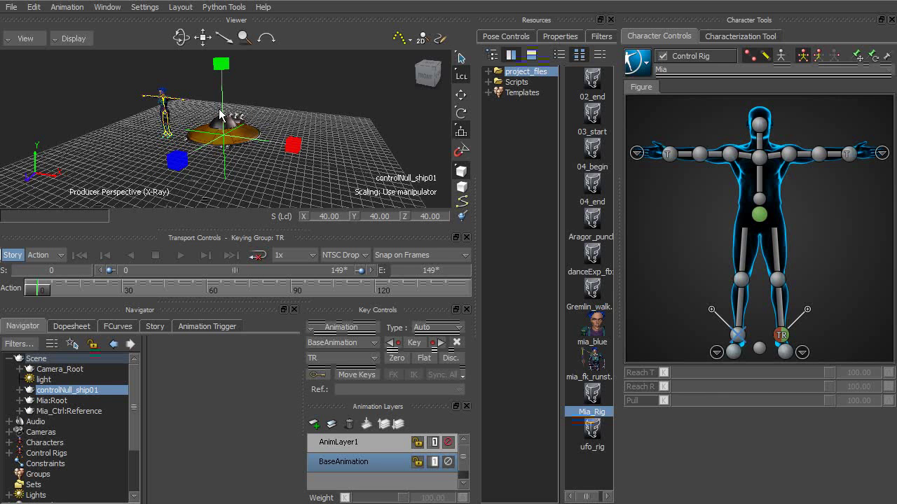
mouse_move(222, 64)
left_mouse_down()
mouse_move(244, 33)
mouse_move(237, 44)
mouse_move(232, 18)
mouse_move(222, 64)
left_mouse_up()
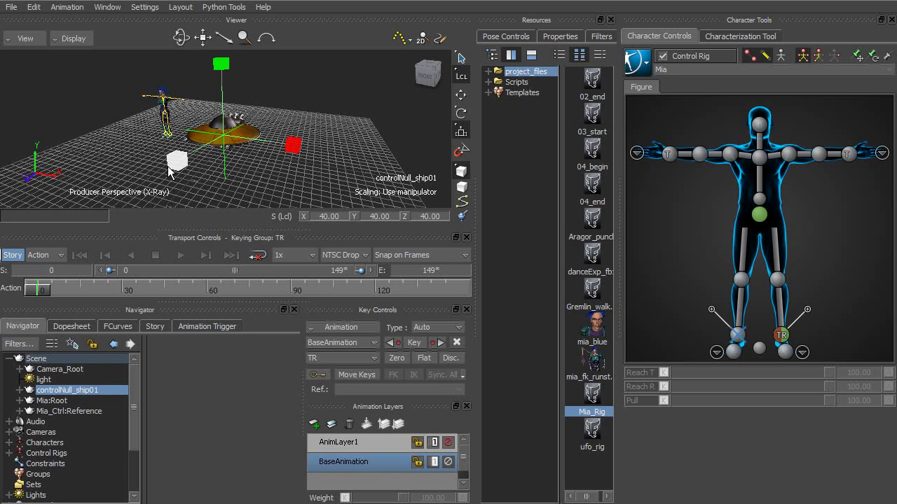
left_click_drag(169, 173, 375, 167)
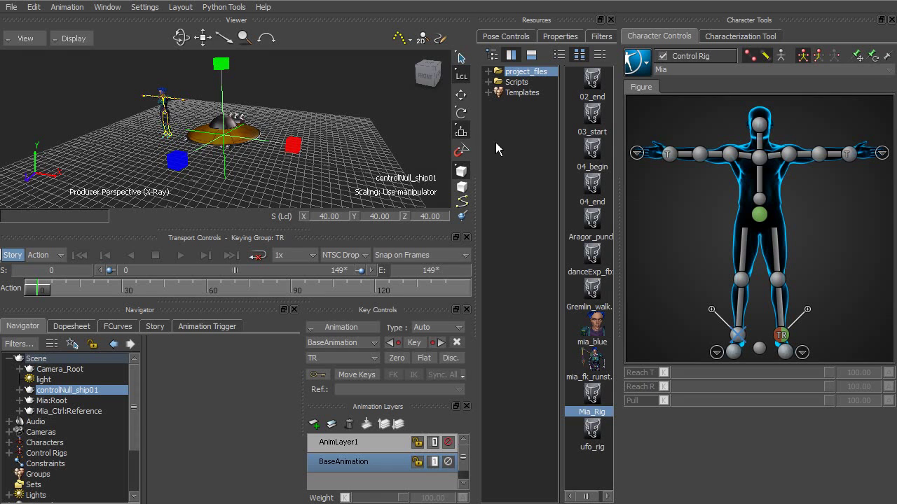
- Set the rotate tool to Rotate Around mode and deselect the UFO control null
left_click(461, 116)
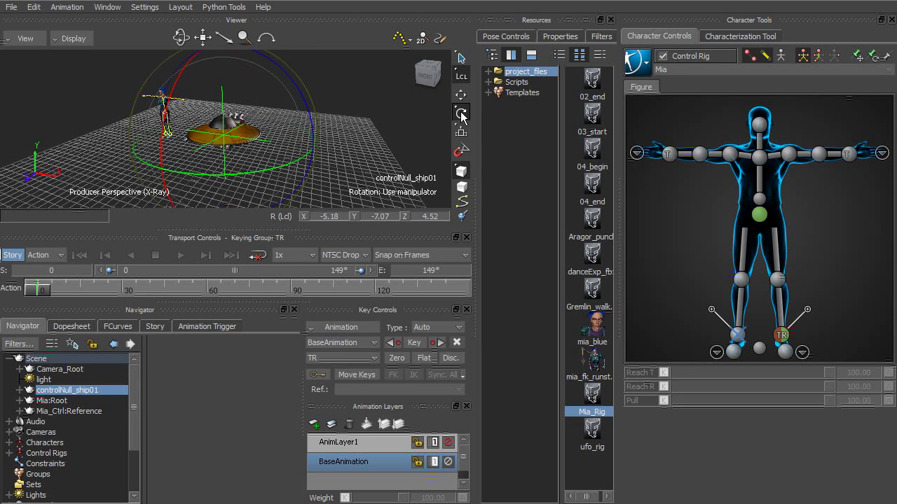
left_click(461, 116)
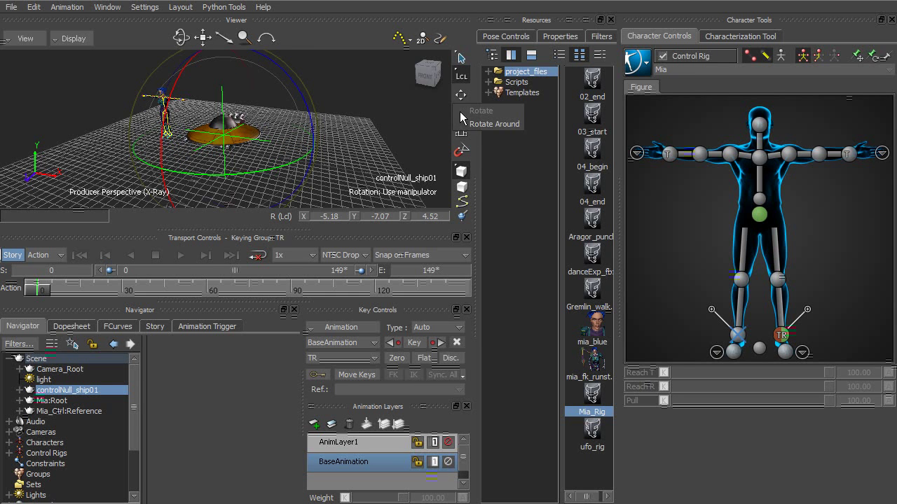
left_click(499, 126)
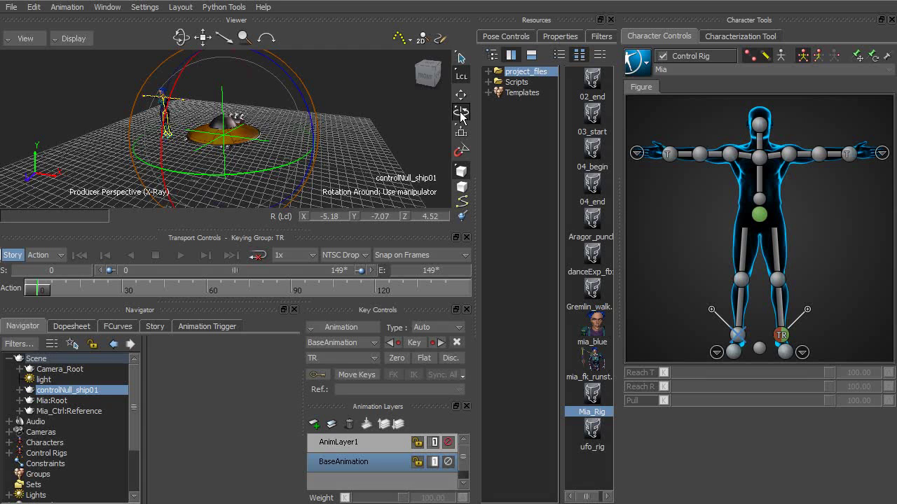
left_click(353, 143)
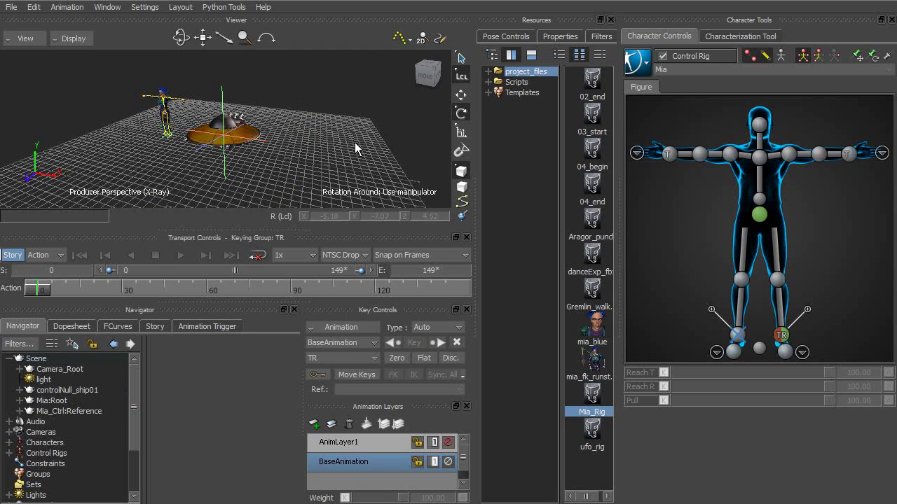
- Insert two primitive cubes from Templates > Elements > Primitives onto the grid right of the UFO
left_click(519, 93)
left_click(489, 93)
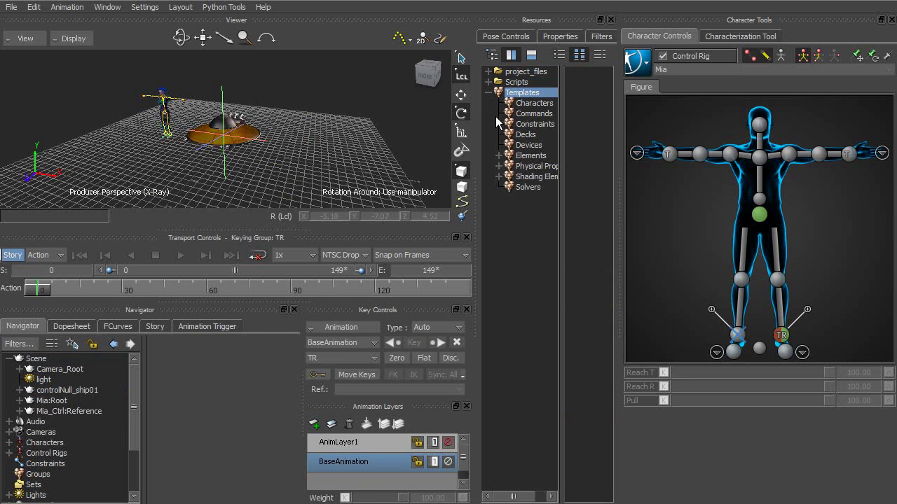
left_click(527, 157)
left_click(498, 155)
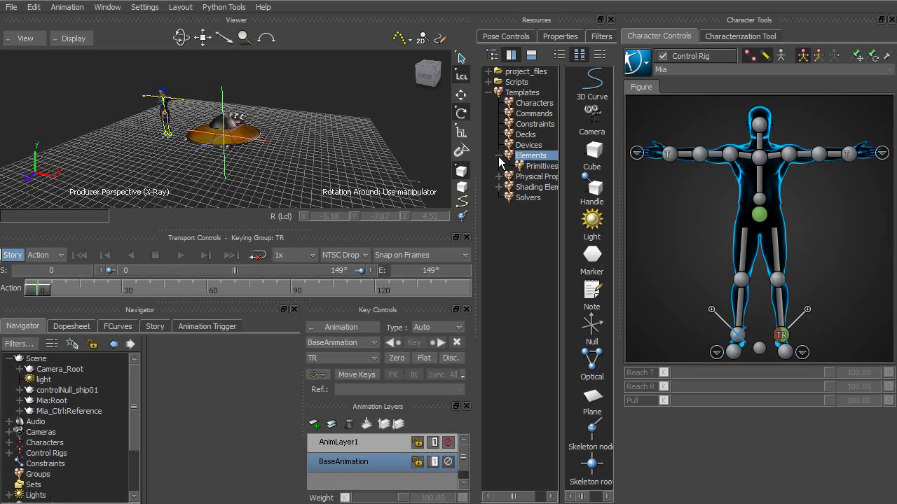
left_click(540, 167)
double_click(593, 117)
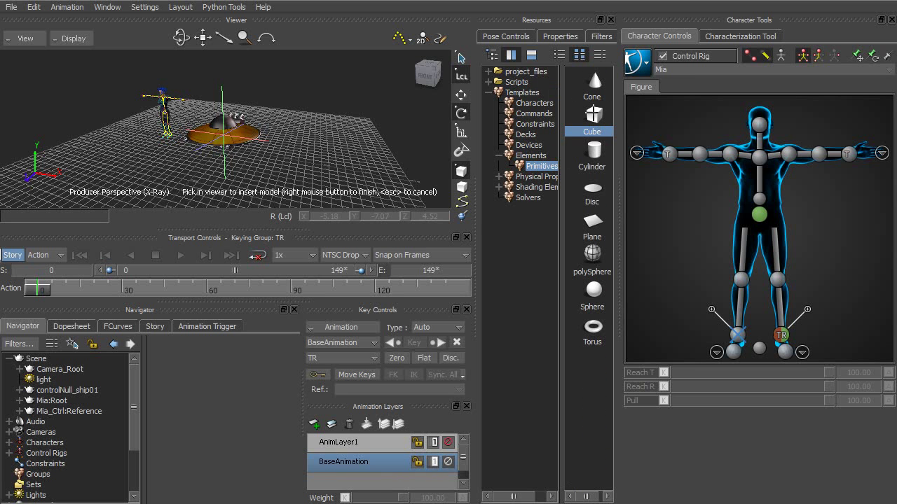
left_click(257, 158)
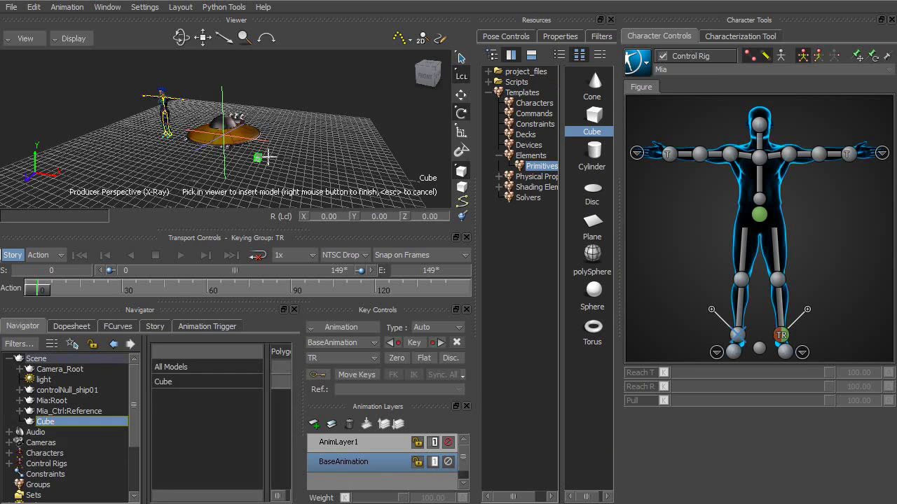
left_click(297, 122)
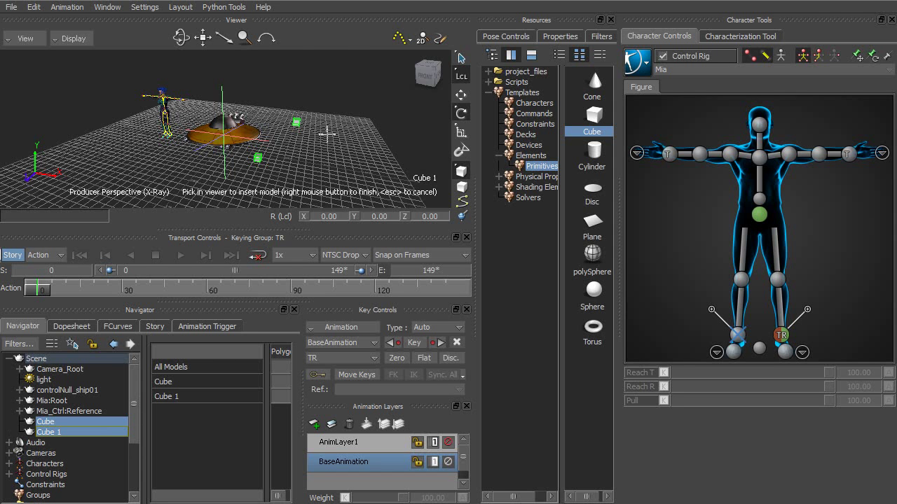
key("r")
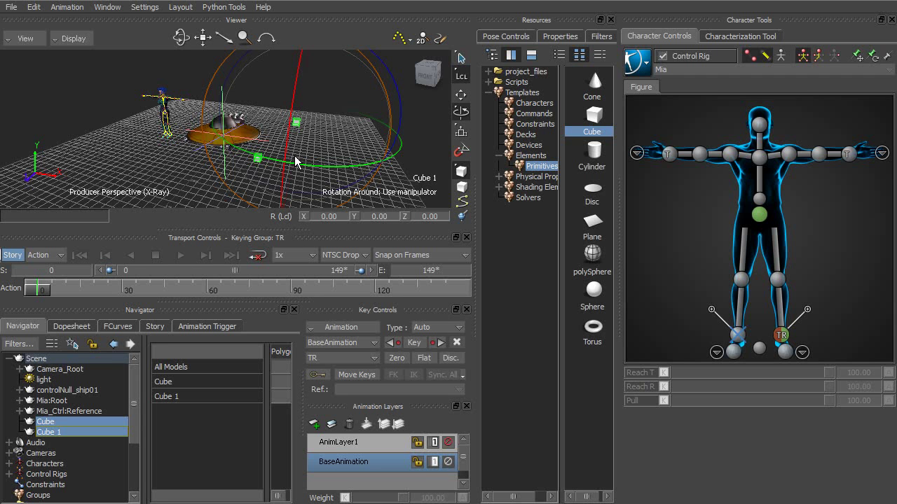
left_click(205, 77)
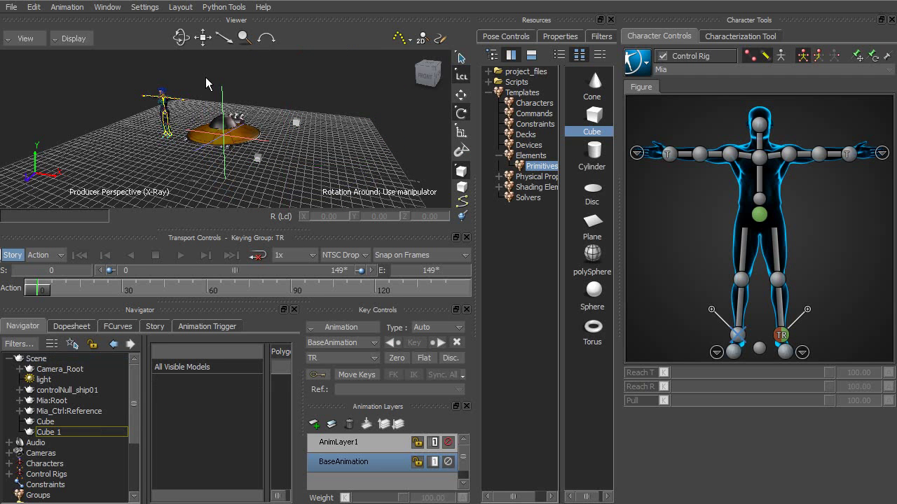
left_click_drag(302, 121, 260, 161)
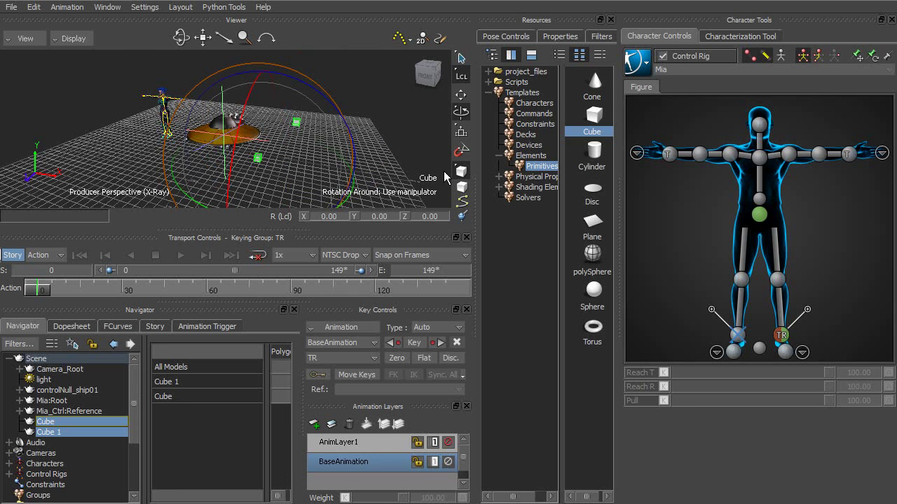
mouse_move(316, 82)
left_mouse_down()
mouse_move(261, 56)
mouse_move(324, 129)
mouse_move(312, 151)
mouse_move(313, 97)
mouse_move(334, 119)
mouse_move(330, 141)
mouse_move(308, 84)
left_mouse_up()
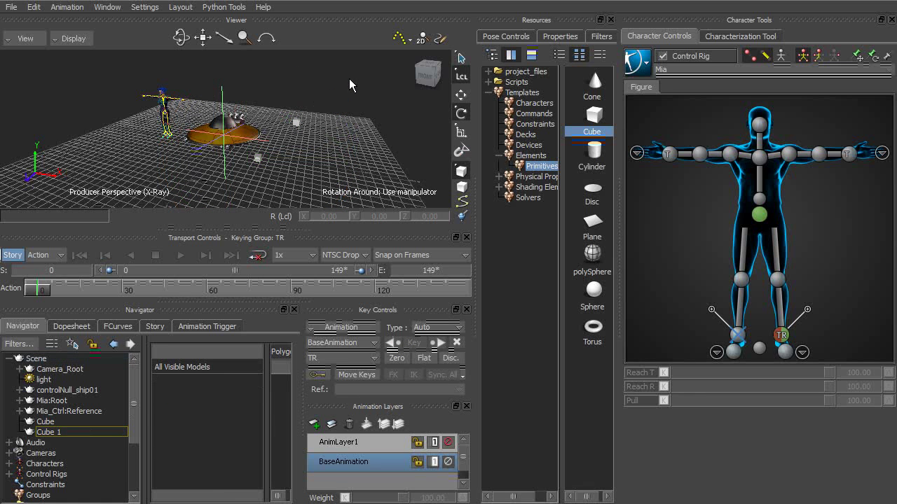
- Select Cube, then Cube 1 last, and rotate both about Cube 1's pivot on X and Y
left_click(259, 157)
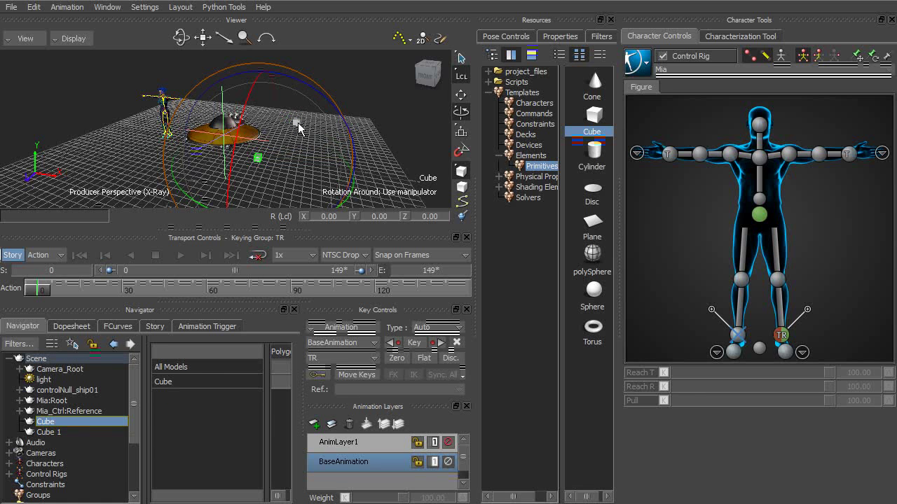
left_click(297, 124, "shift")
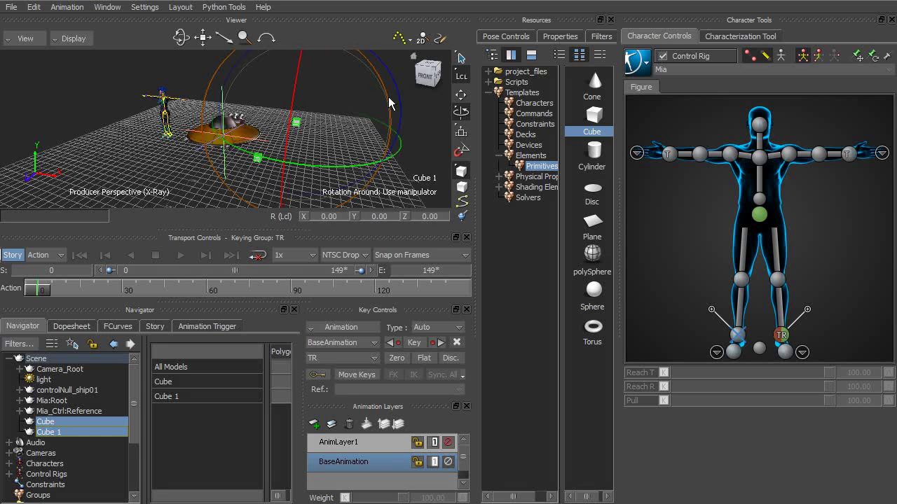
left_click_drag(369, 134, 355, 131)
left_click_drag(286, 133, 303, 47)
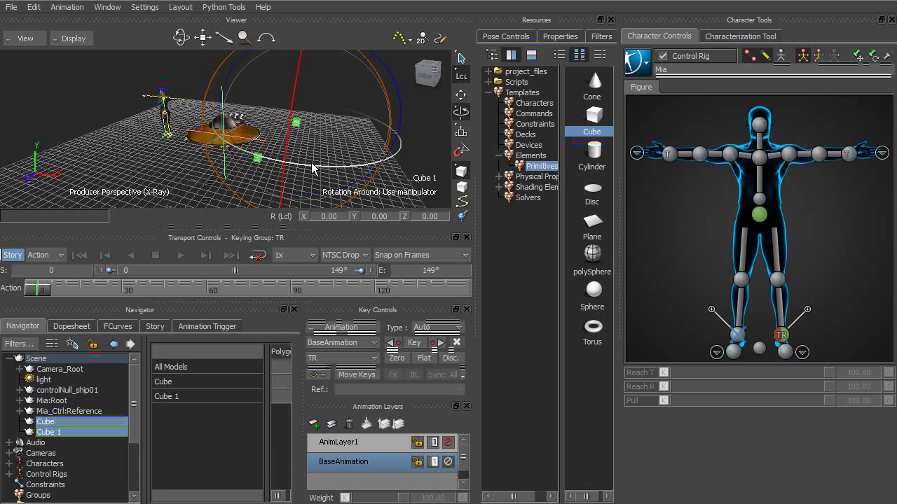
left_click_drag(309, 168, 276, 175)
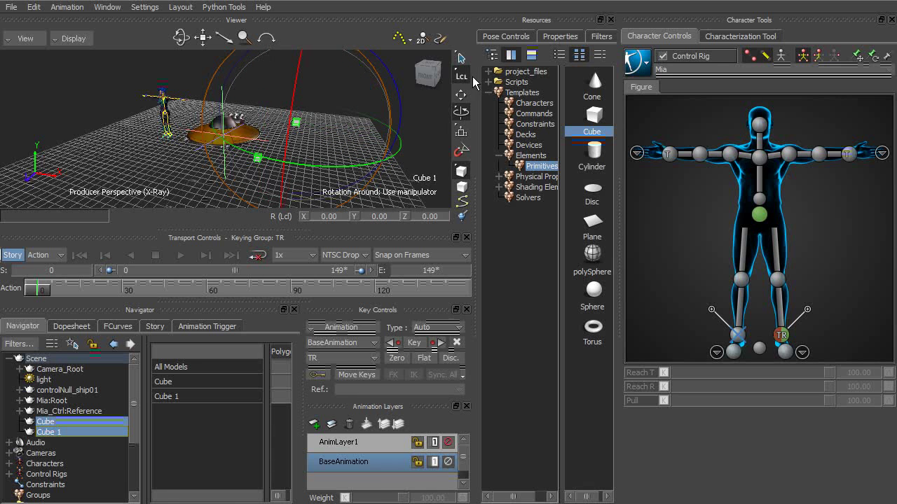